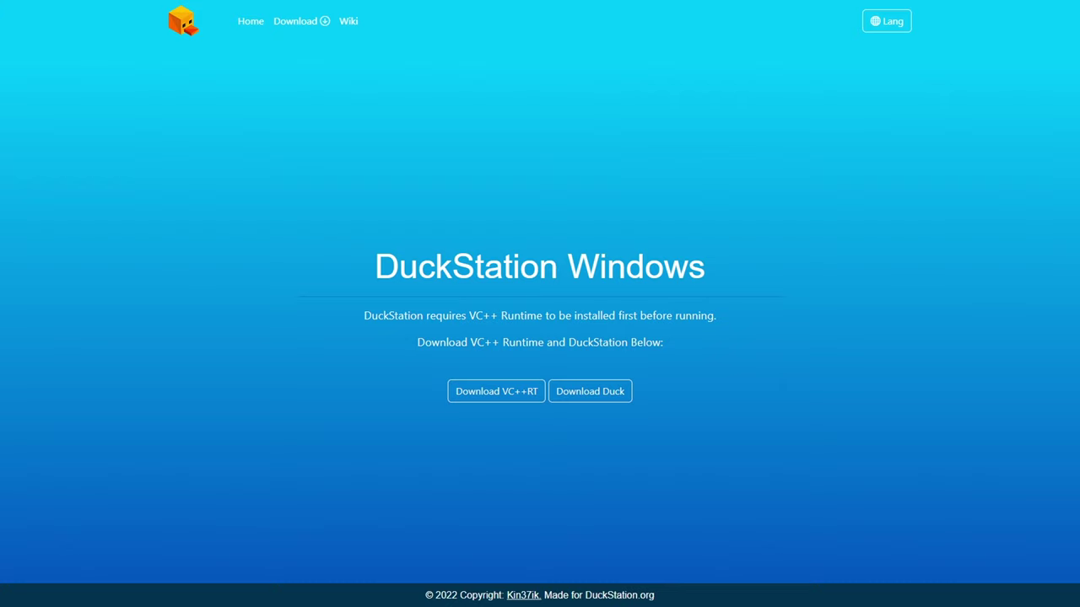
Read the VC++ Runtime requirement on the DuckStation Windows page and download the DuckStation emulator.
drag(360, 248, 754, 255)
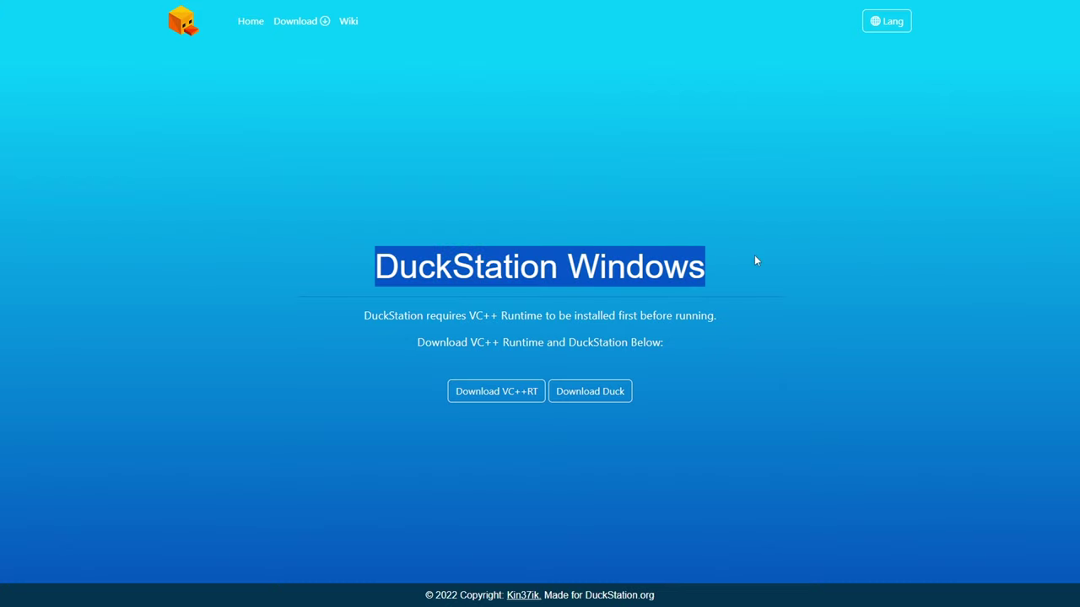
click(354, 333)
drag(337, 314, 738, 317)
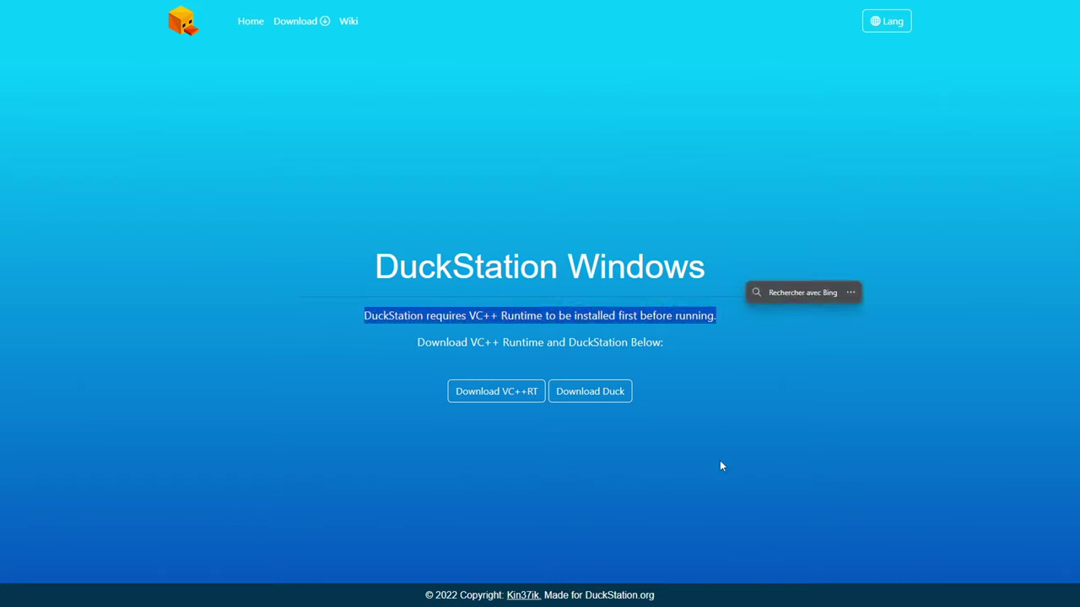
click(372, 382)
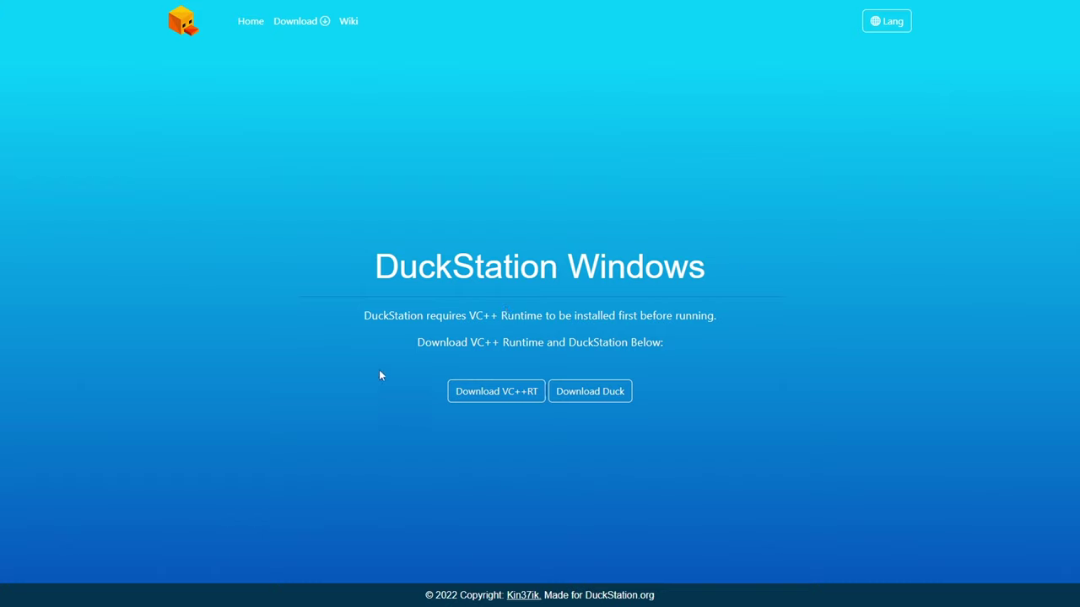
drag(400, 344, 670, 346)
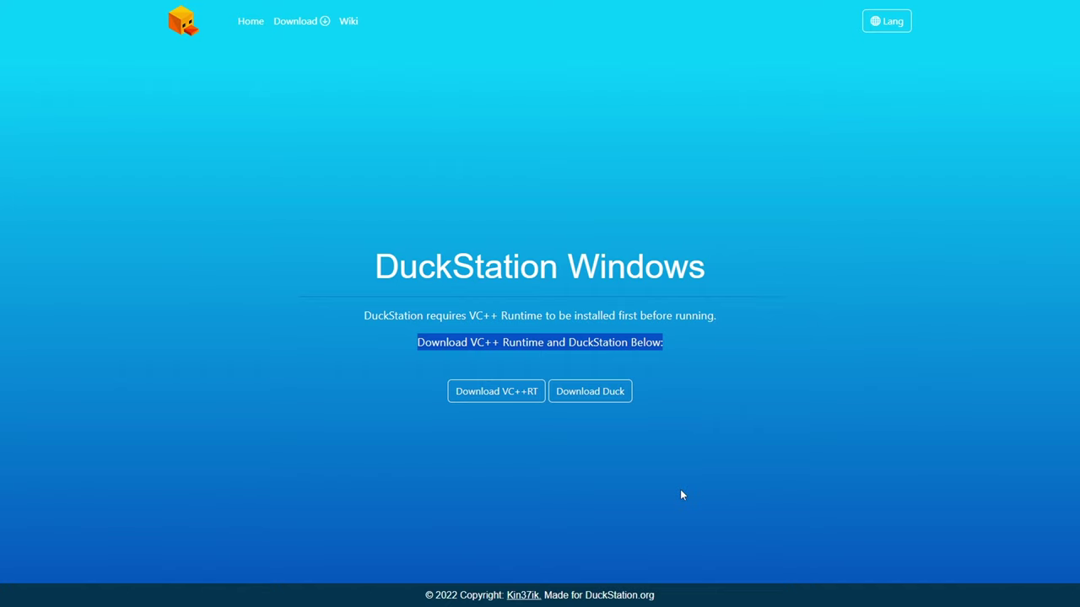
click(696, 463)
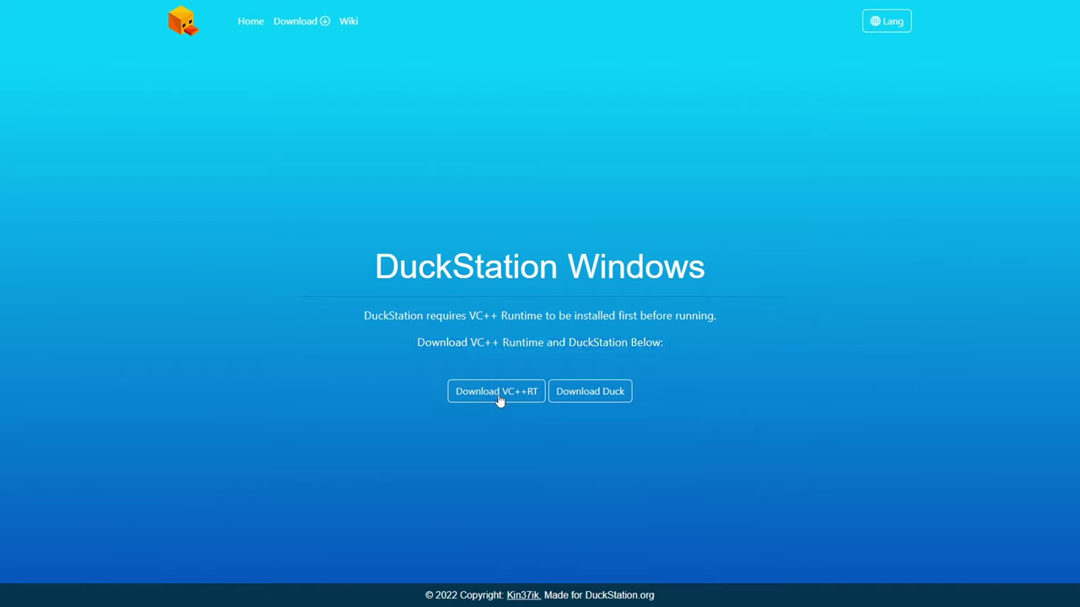
click(595, 402)
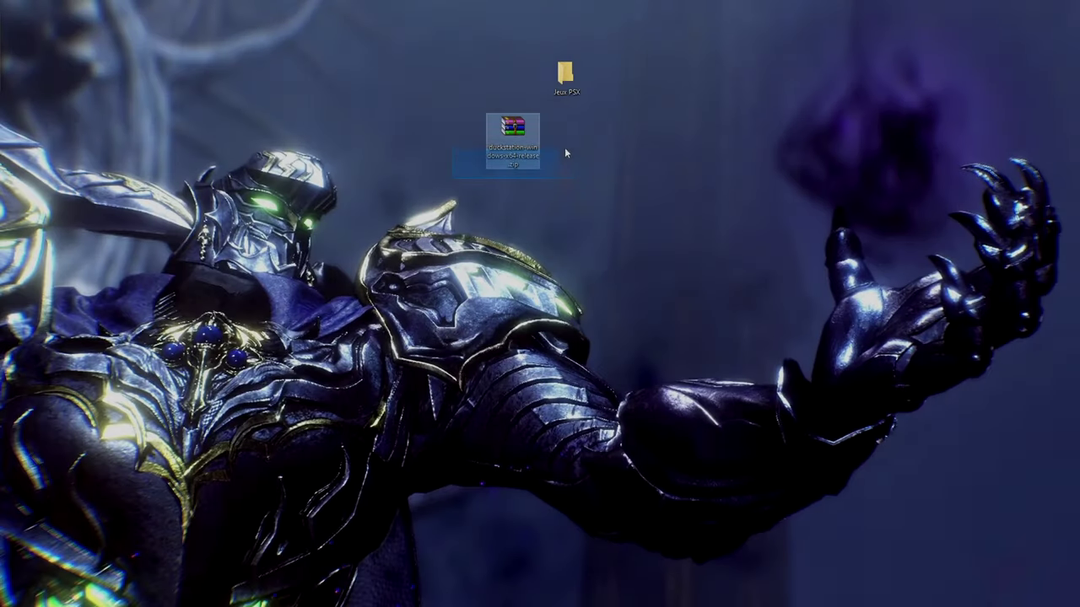
Extract duckstation-windows-x64-release.zip into its own folder on the desktop and delete the archive.
drag(565, 149, 602, 116)
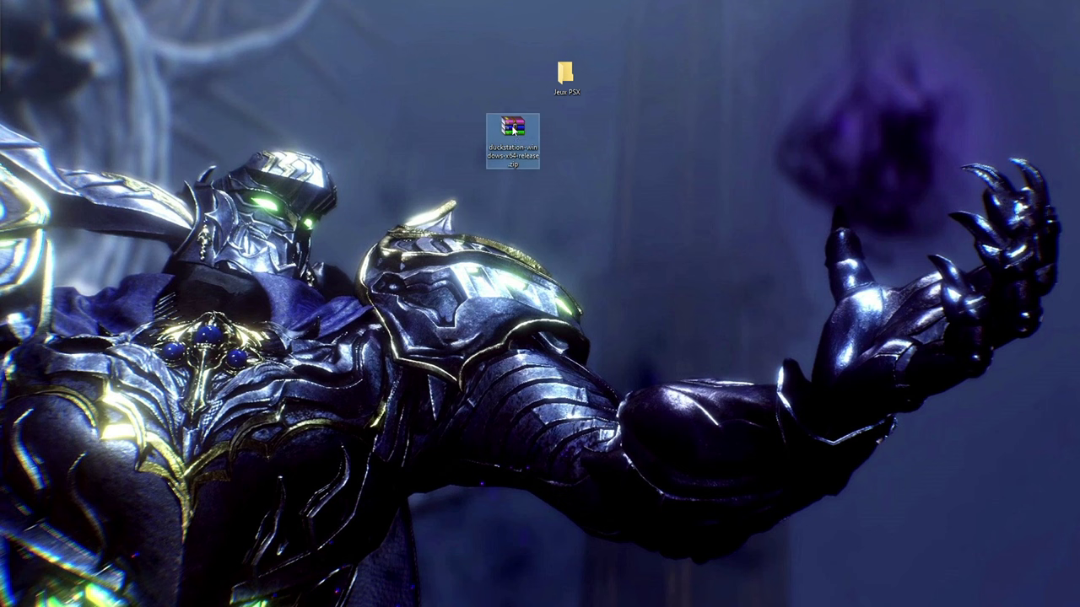
right_click(512, 126)
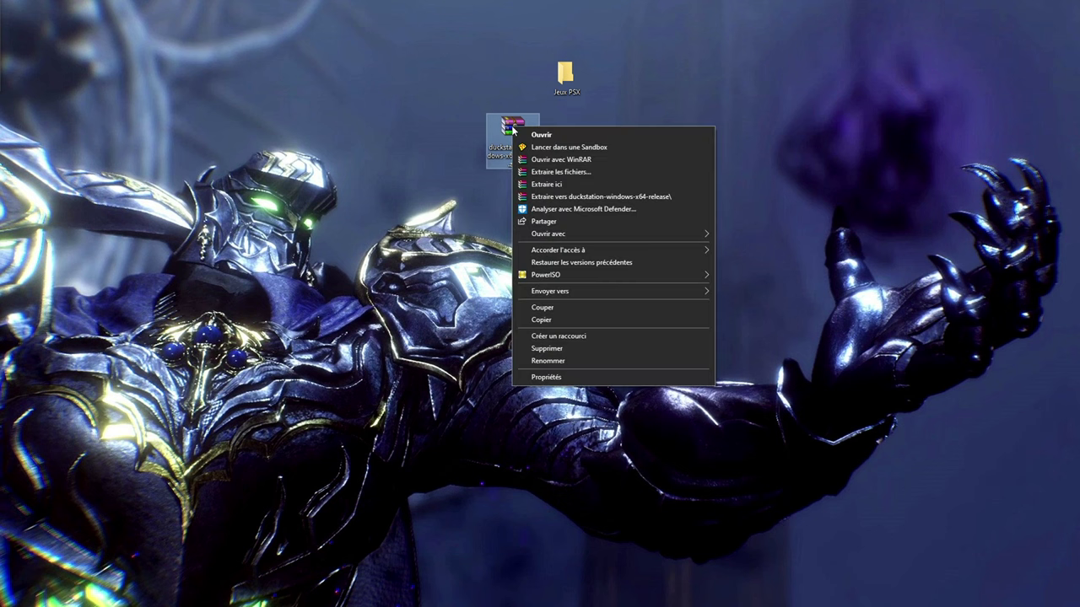
click(555, 171)
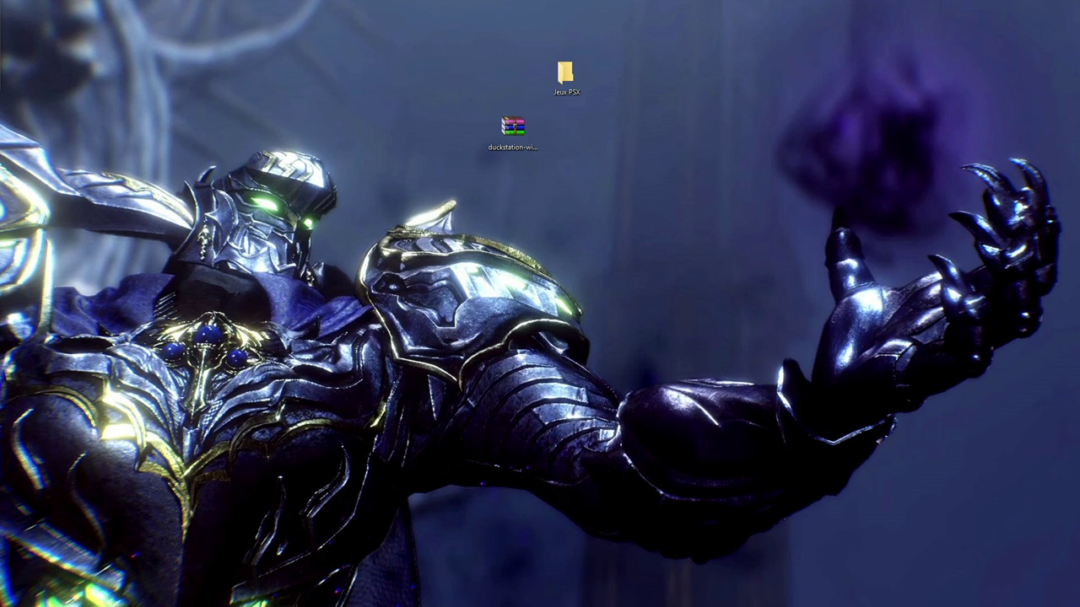
drag(31, 26, 517, 191)
drag(597, 253, 450, 189)
click(459, 302)
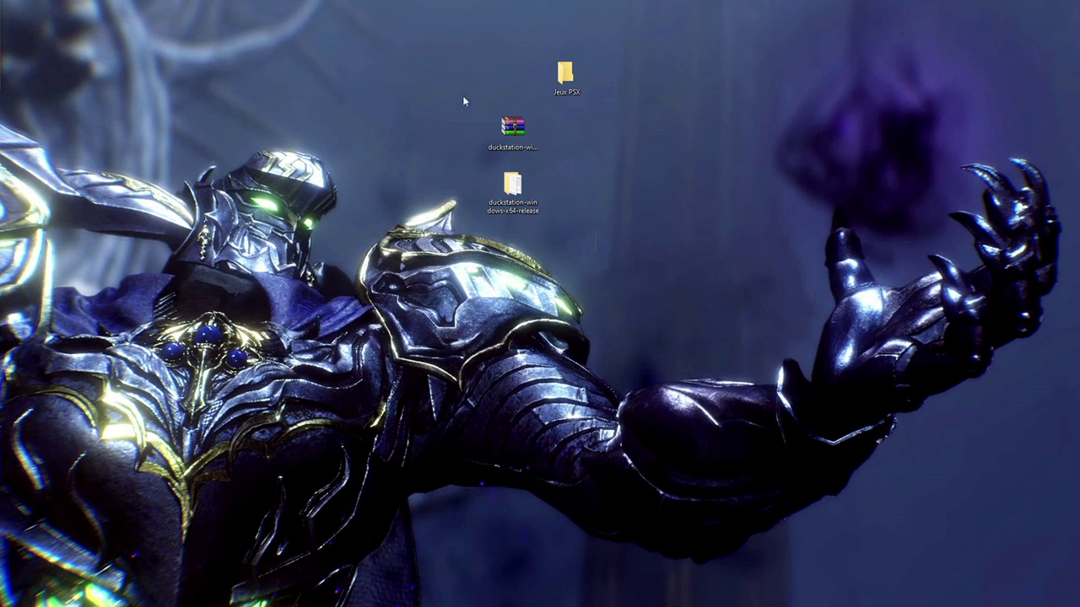
right_click(511, 128)
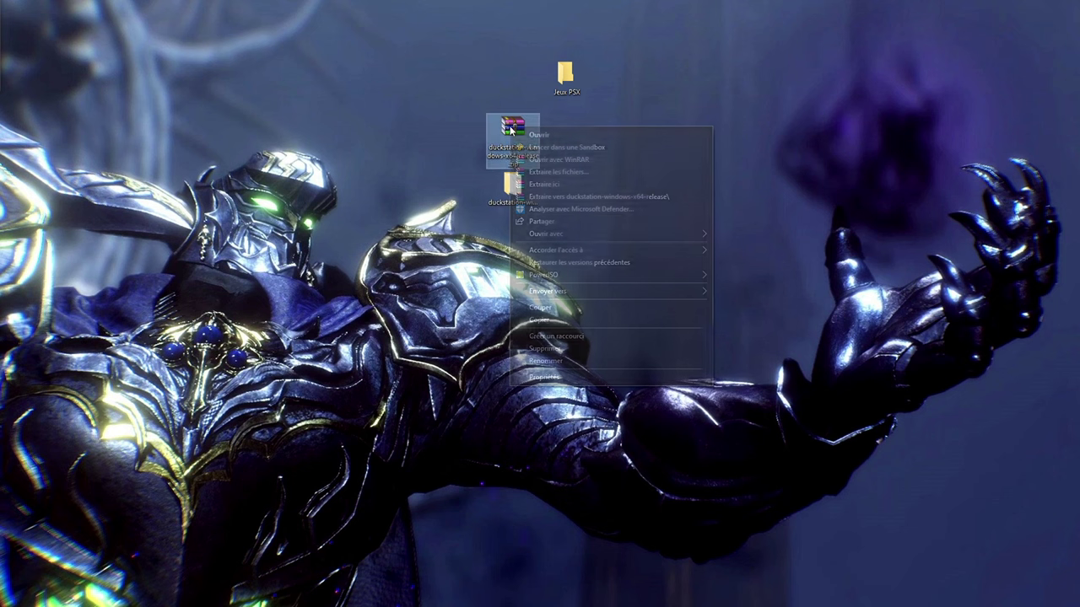
click(547, 350)
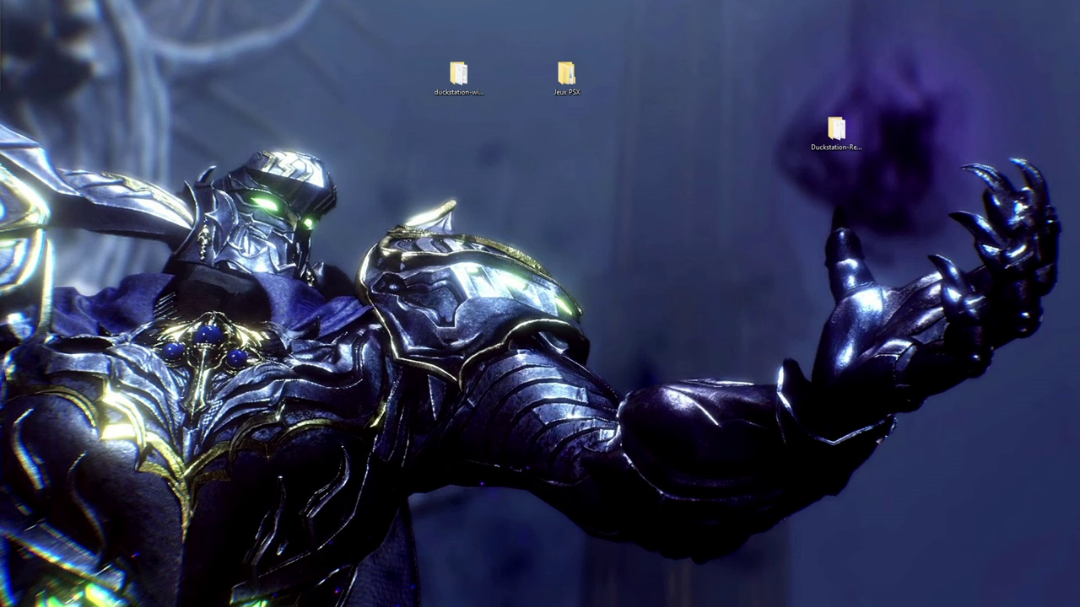
Open the Jeux PSX folder from the desktop and move its window clear of the icons to view the game folders.
click(508, 206)
drag(370, 40, 523, 173)
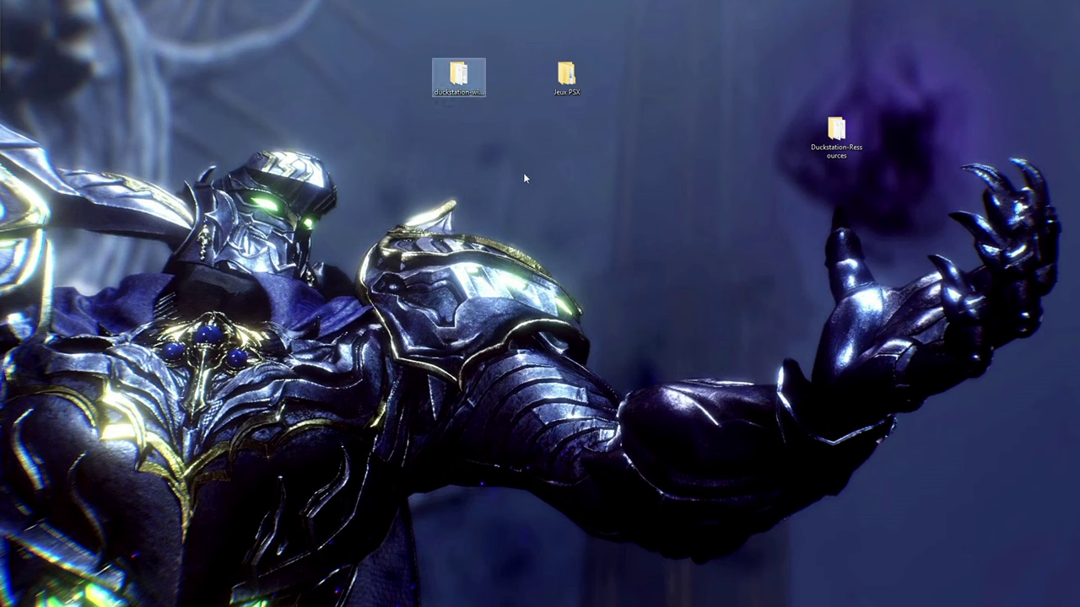
click(523, 172)
click(573, 82)
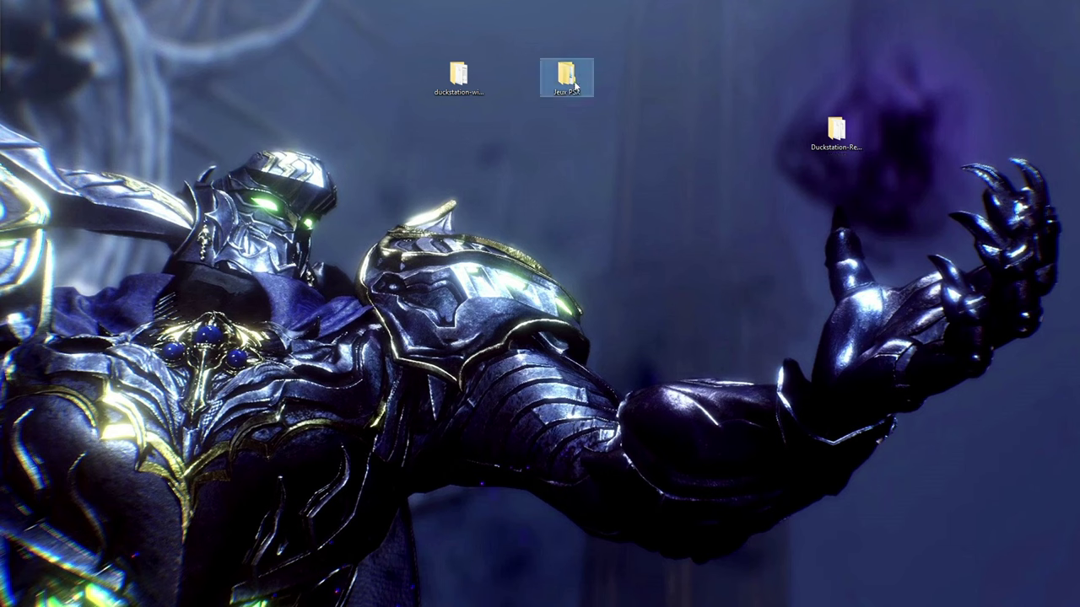
click(552, 196)
drag(0, 127, 309, 370)
drag(230, 551, 169, 478)
click(217, 557)
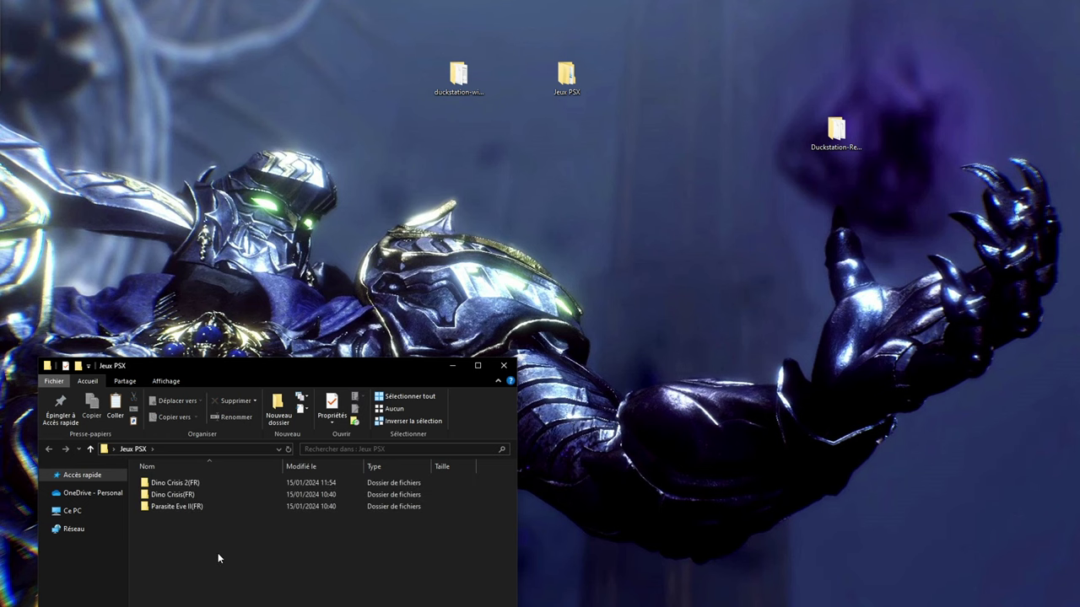
Open the Duckstation-Ressources folder beside the Jeux PSX window and examine the BIOS file and memory card files.
click(700, 261)
double_click(844, 142)
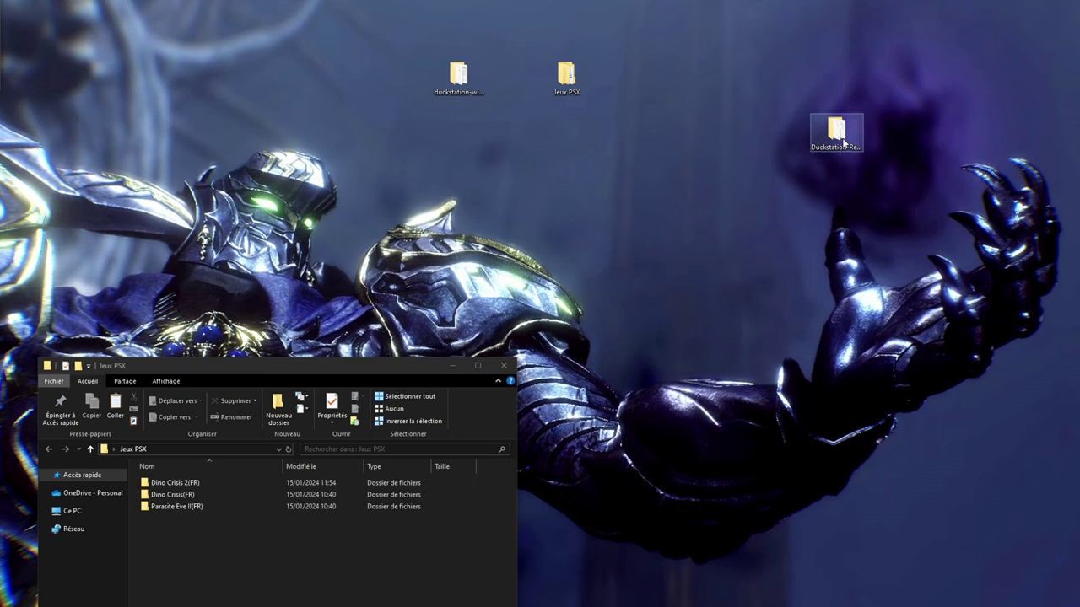
double_click(835, 135)
drag(341, 17, 871, 369)
click(699, 503)
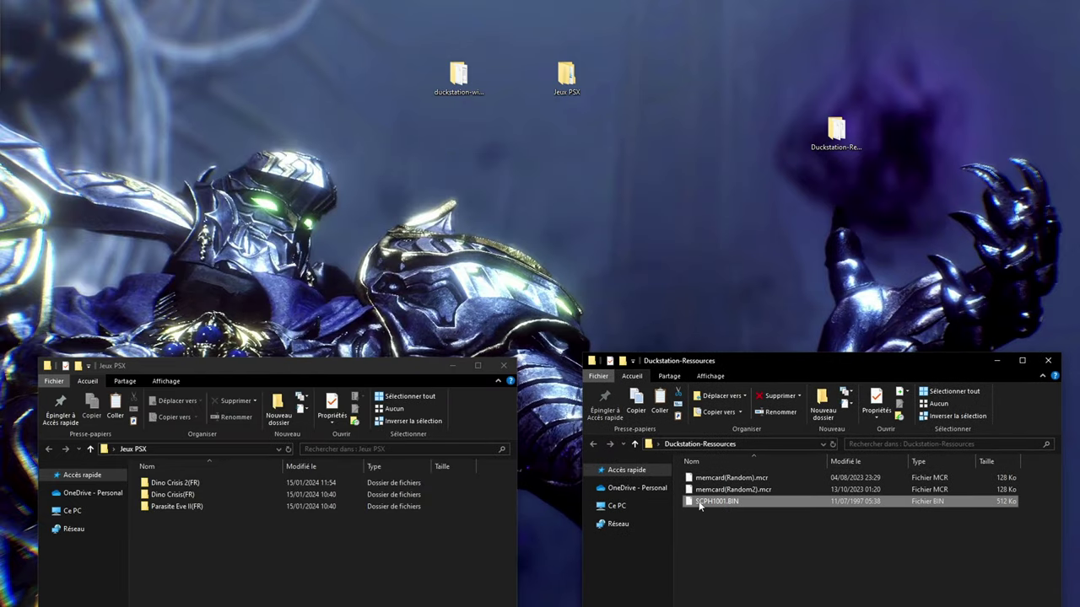
click(753, 545)
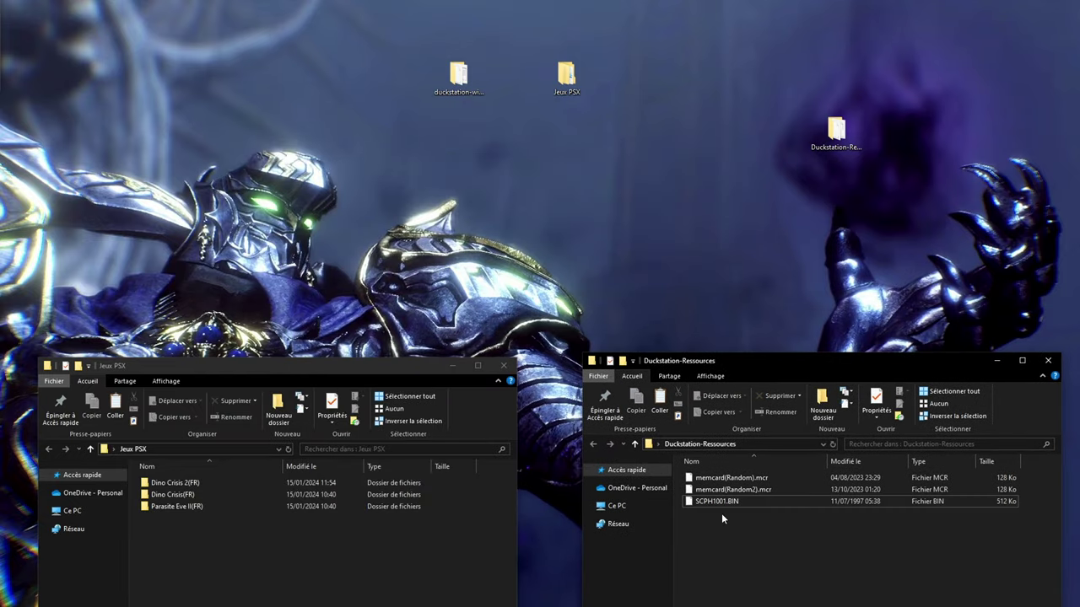
click(724, 488)
click(743, 480)
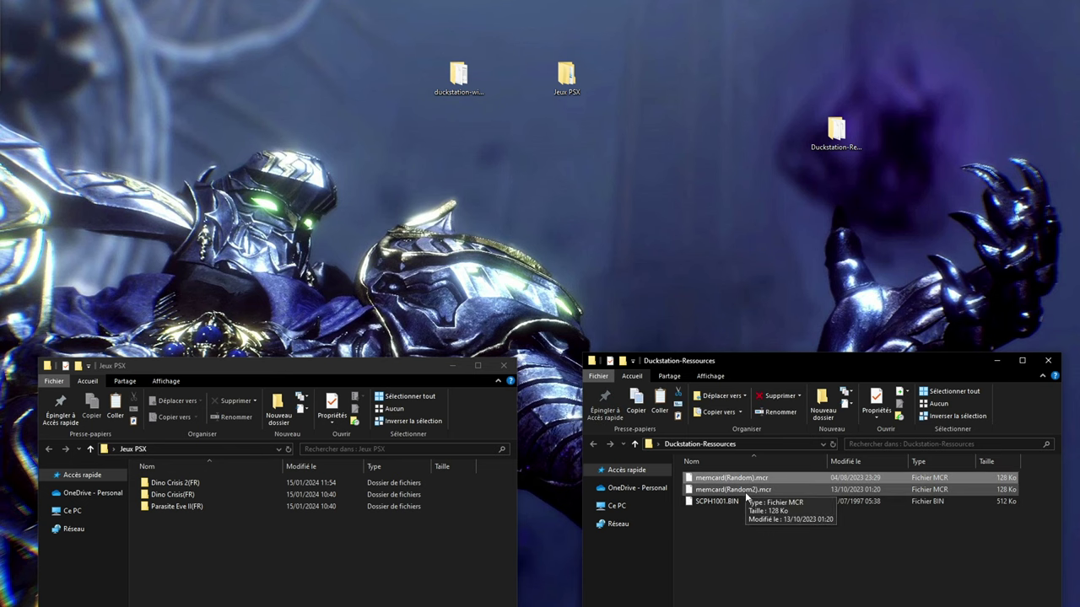
click(734, 530)
Open the extracted duckstation-windows-x64-release folder and launch duckstation-qt-x64-ReleaseLTCG.exe.
click(589, 231)
double_click(458, 74)
drag(343, 12, 636, 130)
drag(534, 471, 420, 242)
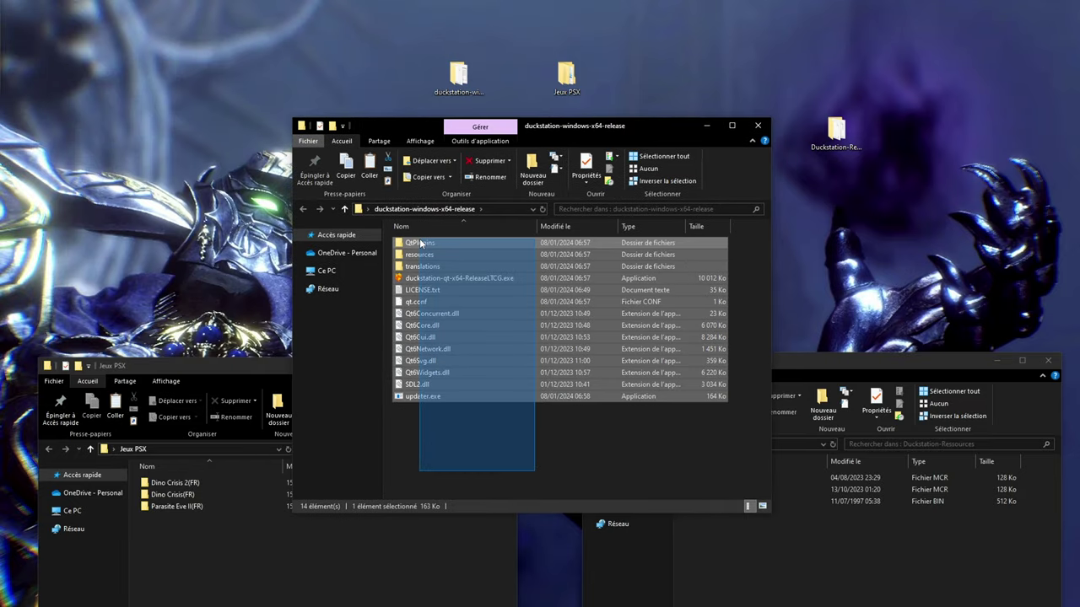
click(485, 464)
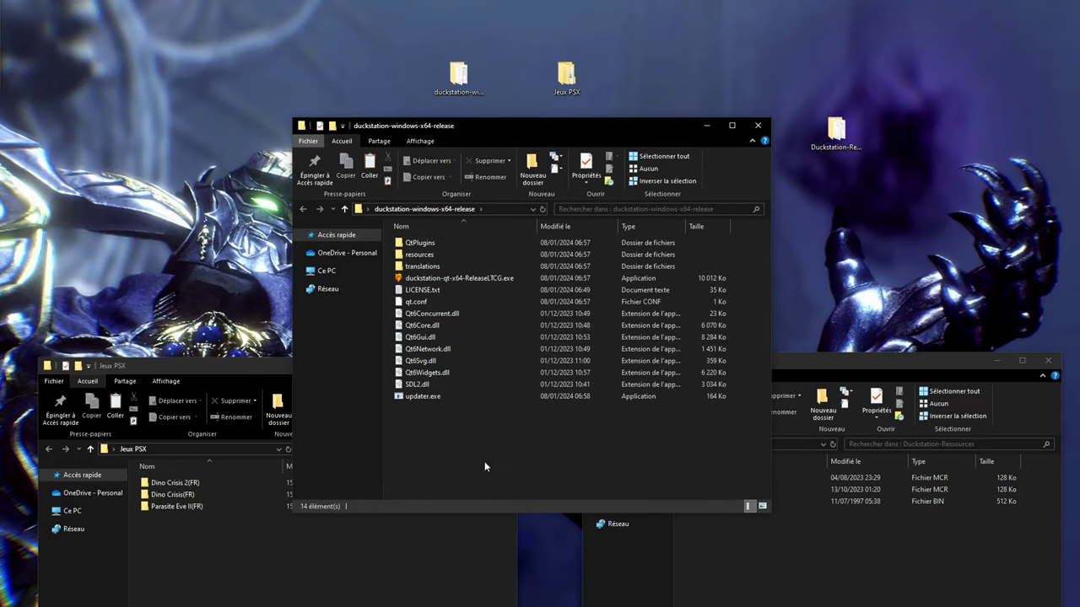
double_click(463, 284)
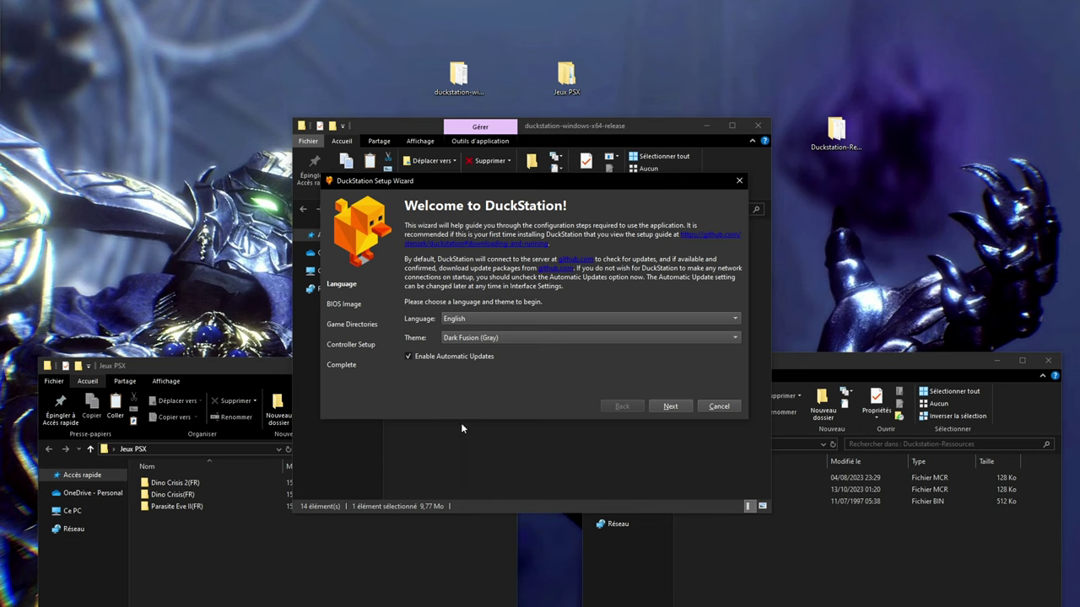
Set the setup wizard's language to Français and continue to the BIOS Image page.
click(489, 319)
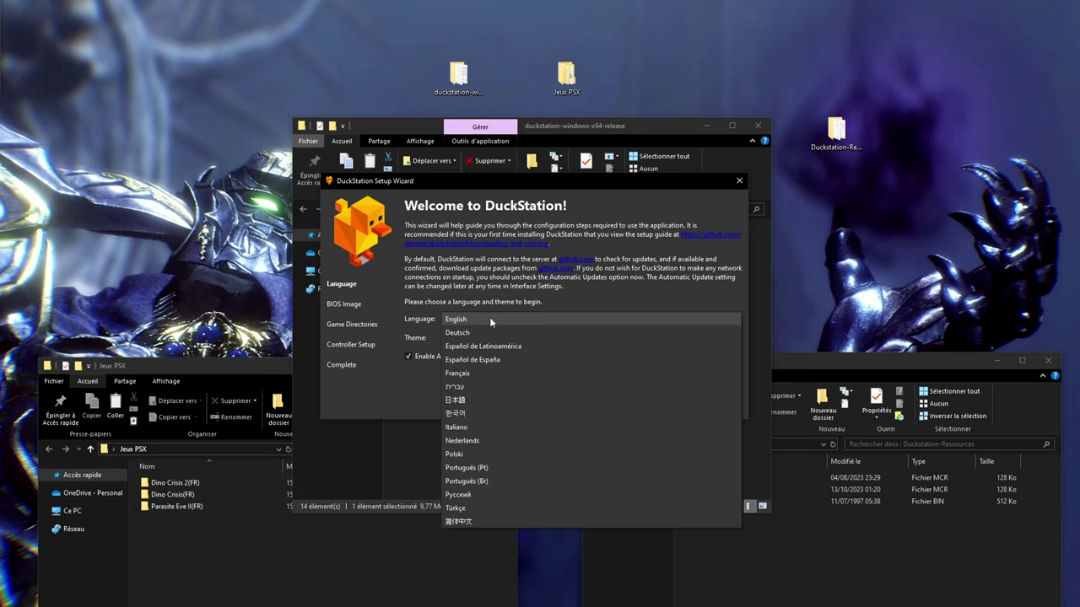
click(462, 373)
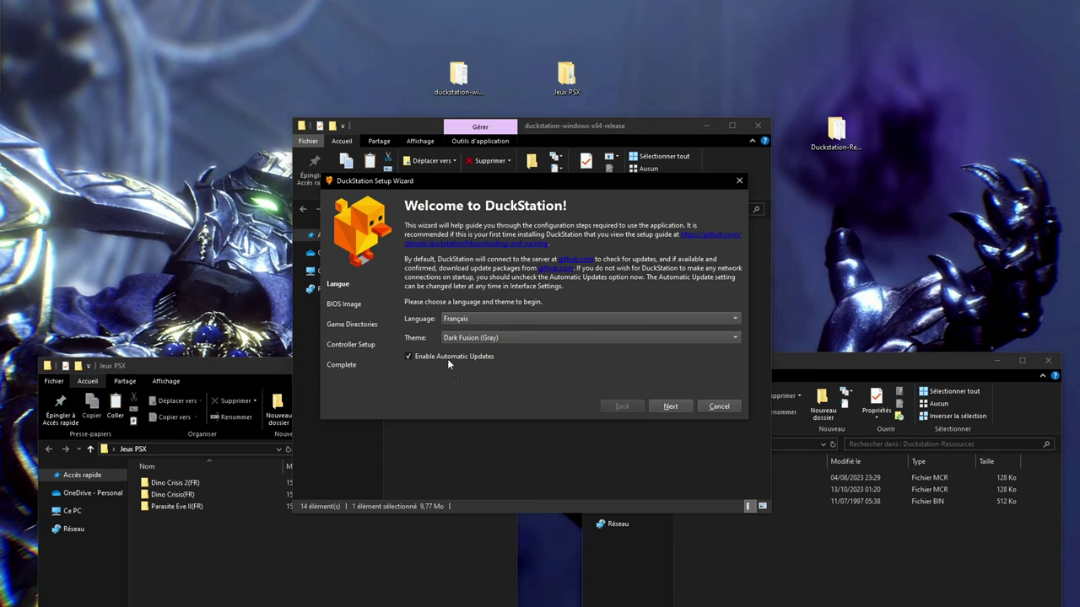
click(671, 406)
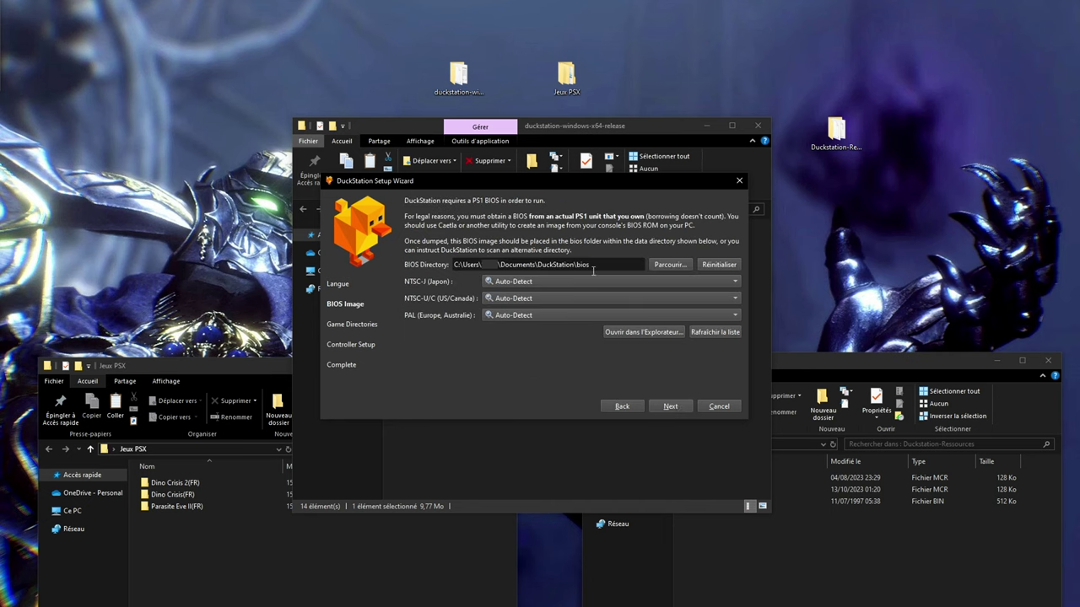
Set the BIOS directory to the Duckstation-Ressources folder on the desktop.
drag(600, 268, 576, 266)
click(672, 265)
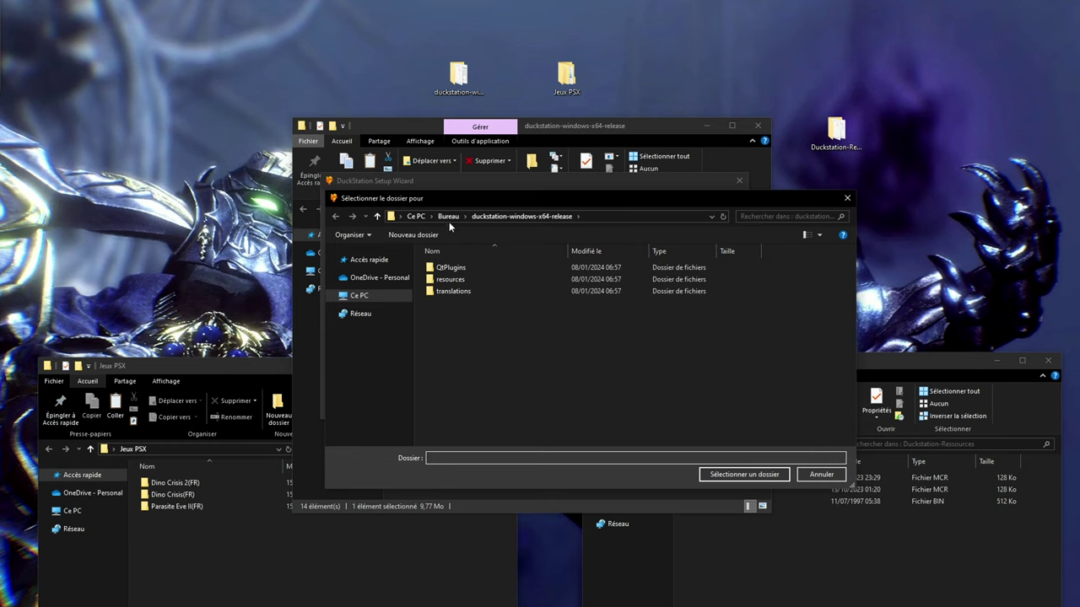
click(448, 217)
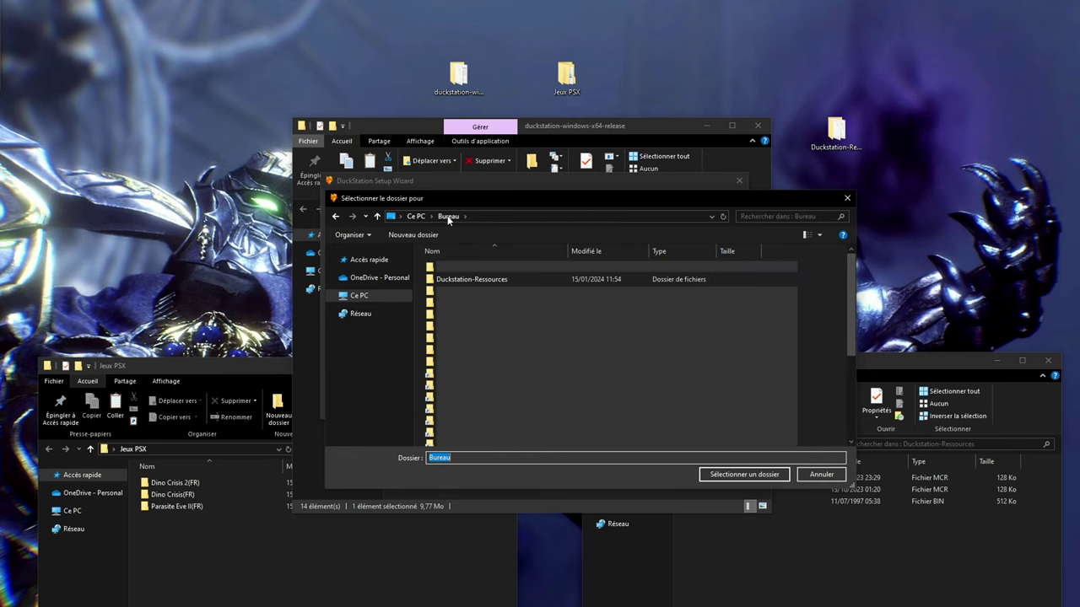
click(477, 280)
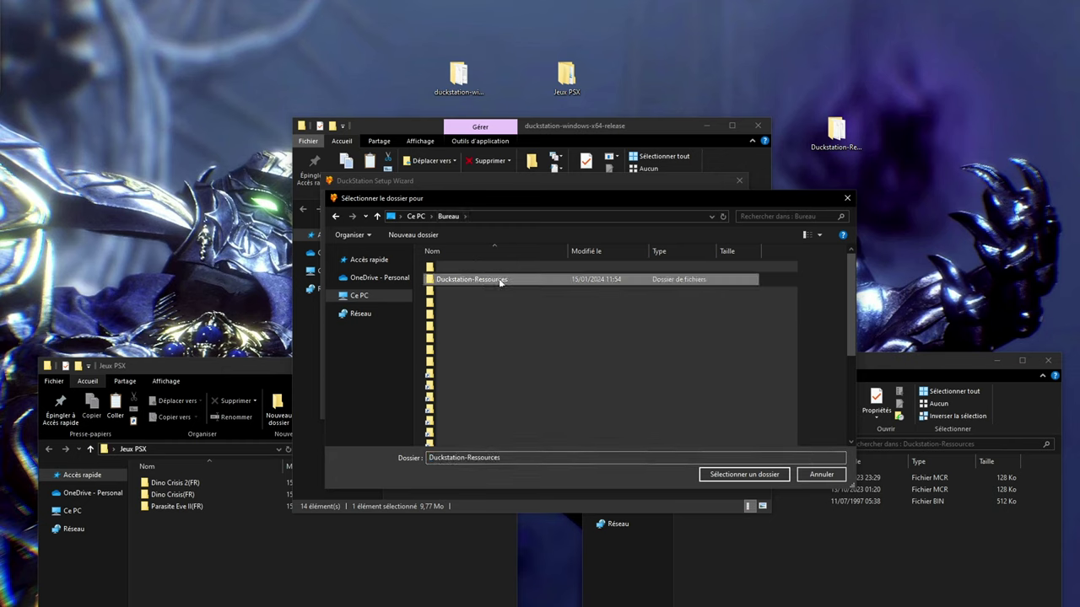
double_click(499, 280)
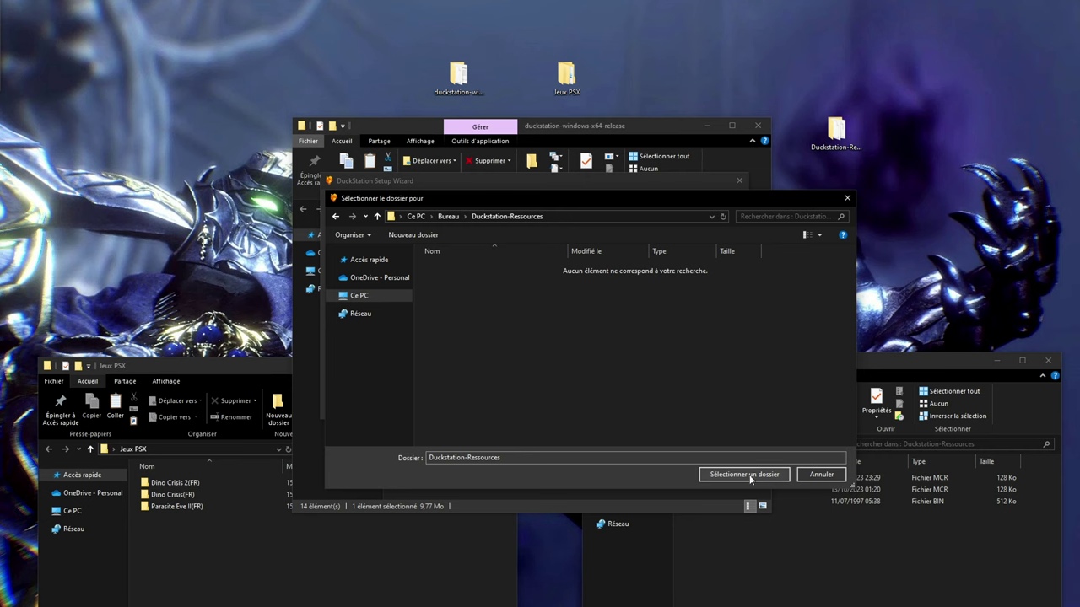
click(734, 475)
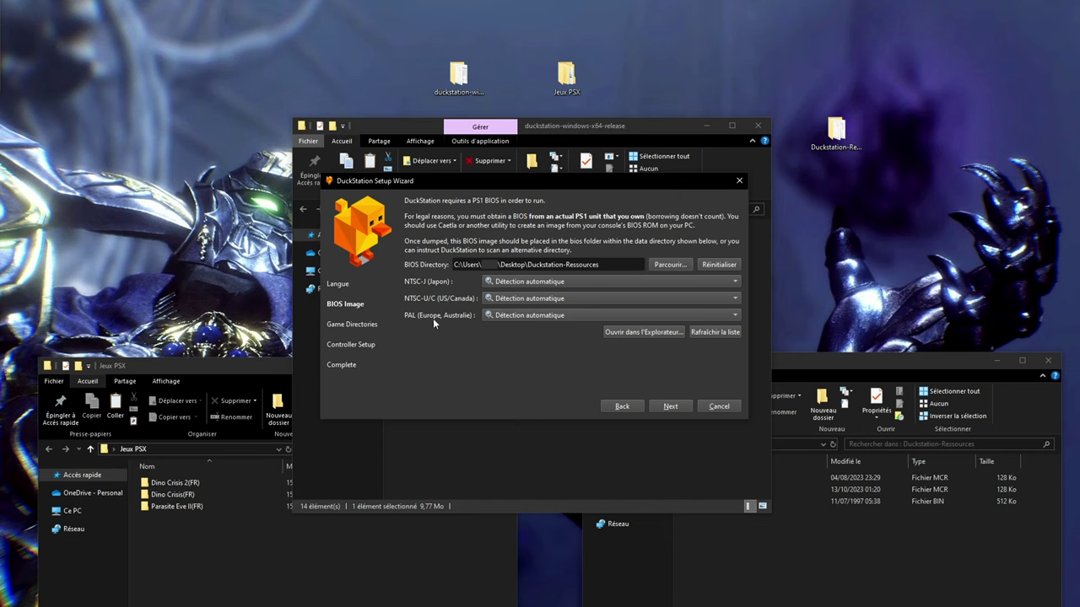
Choose Détection automatique for the NTSC-J (Japon) BIOS and continue to the Game Directories page.
click(559, 281)
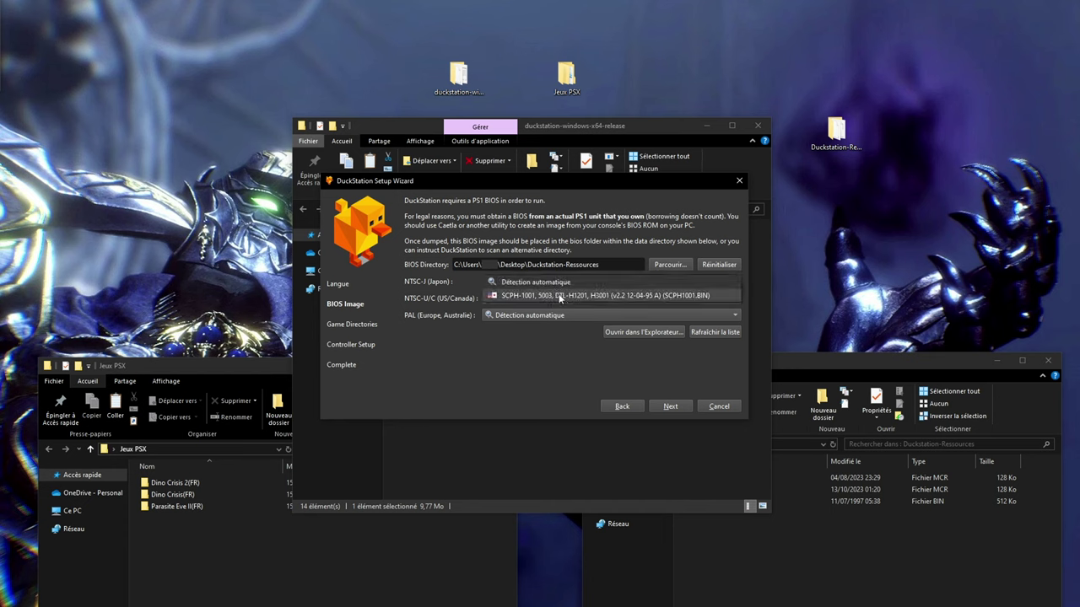
click(562, 284)
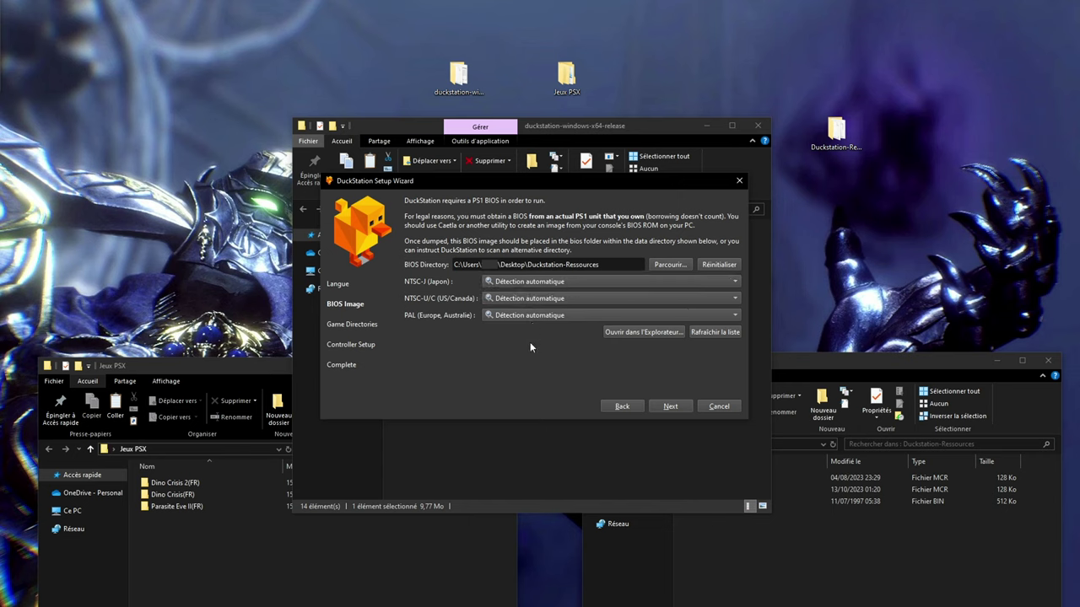
click(671, 407)
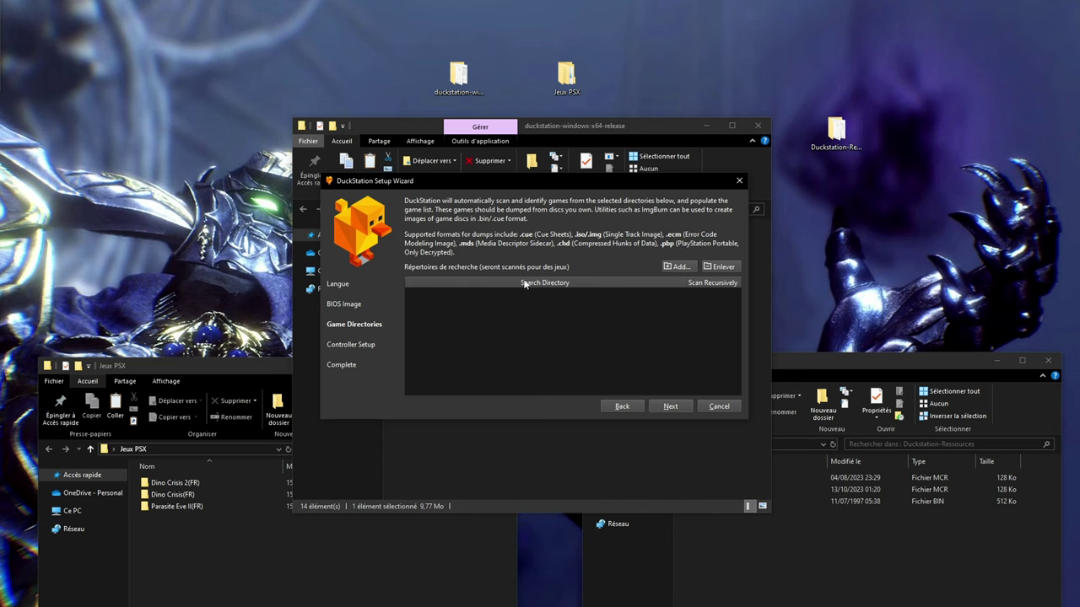
Add the desktop's Jeux PSX folder as a game directory with recursive scanning and continue to the Controller Setup page.
click(679, 267)
click(447, 217)
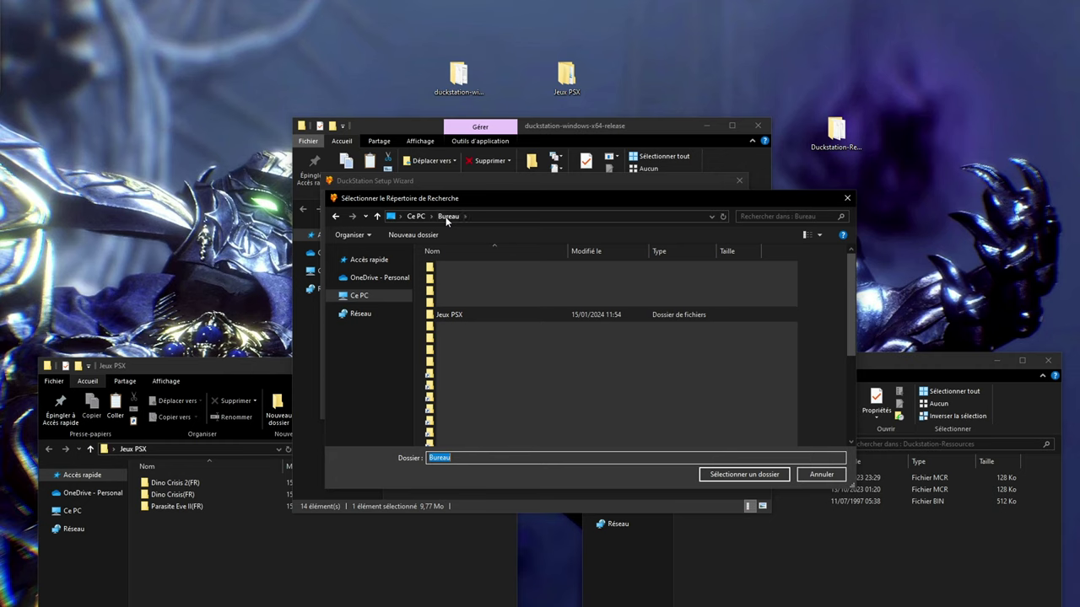
click(470, 314)
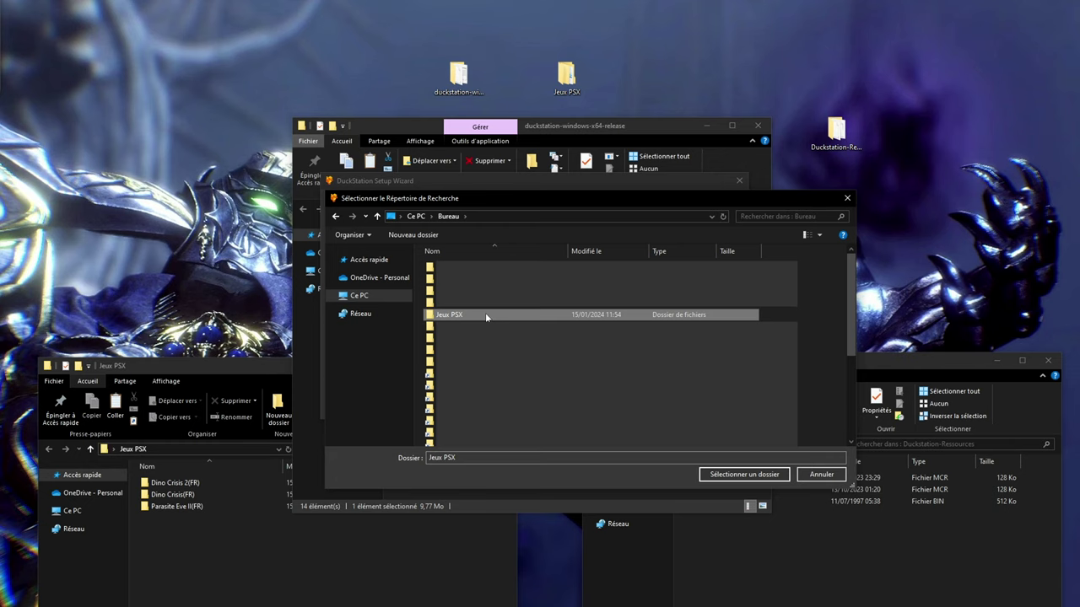
double_click(486, 315)
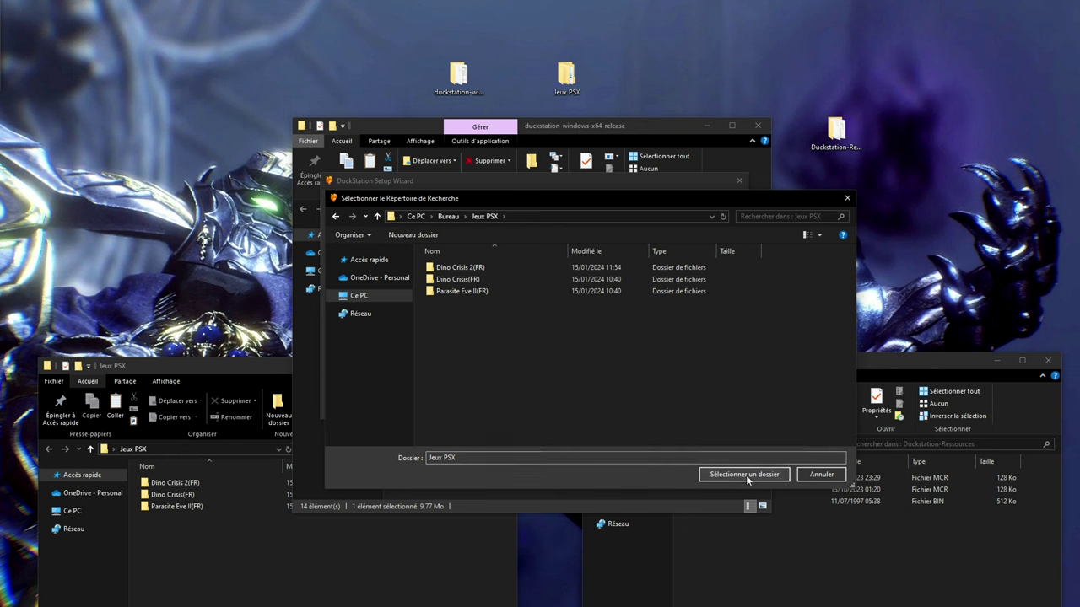
click(746, 475)
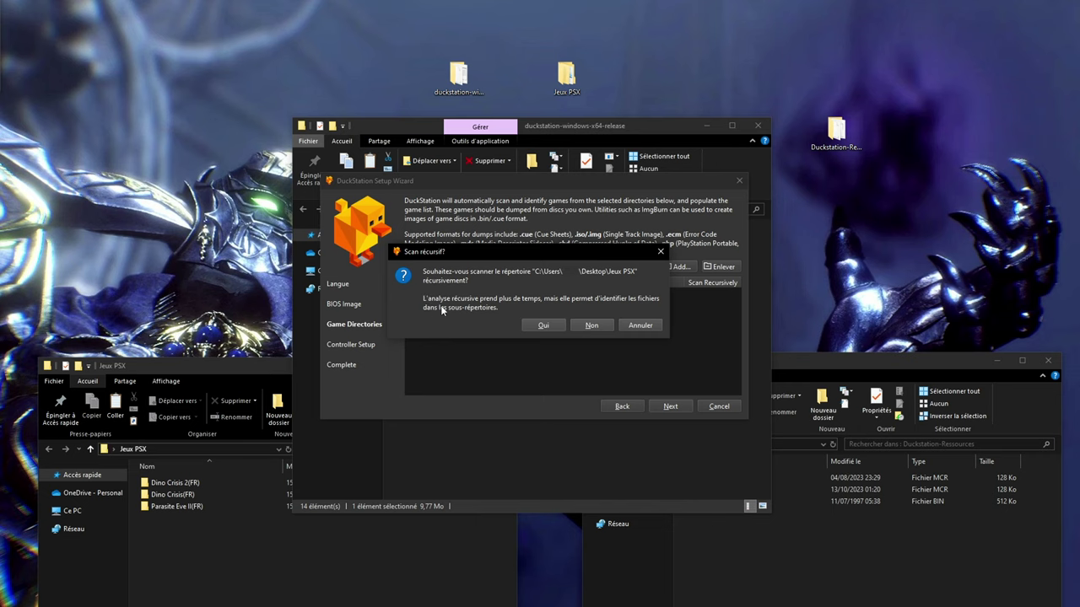
click(543, 325)
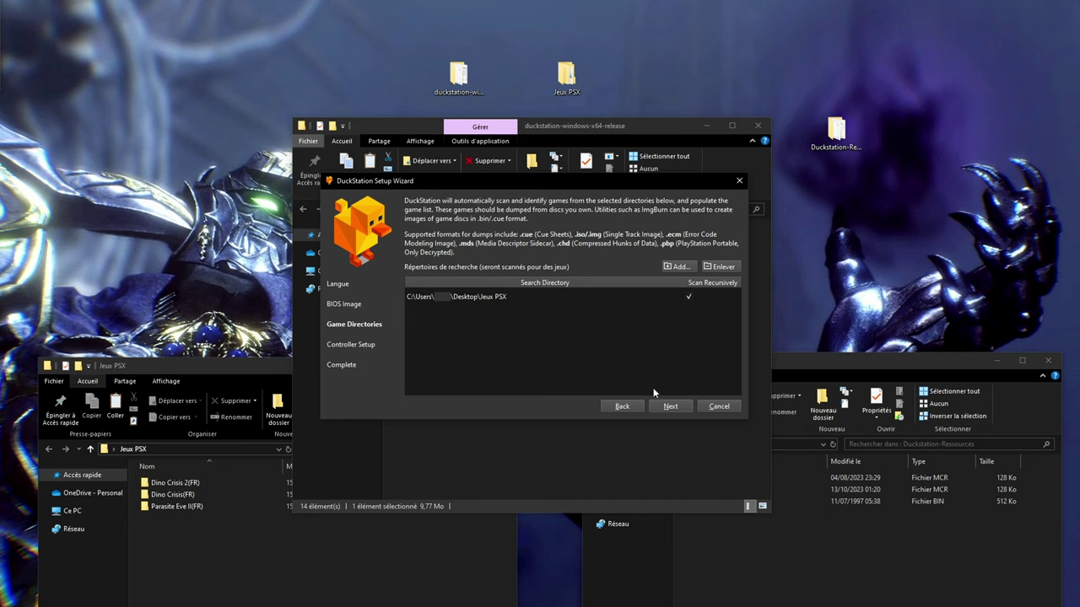
click(671, 407)
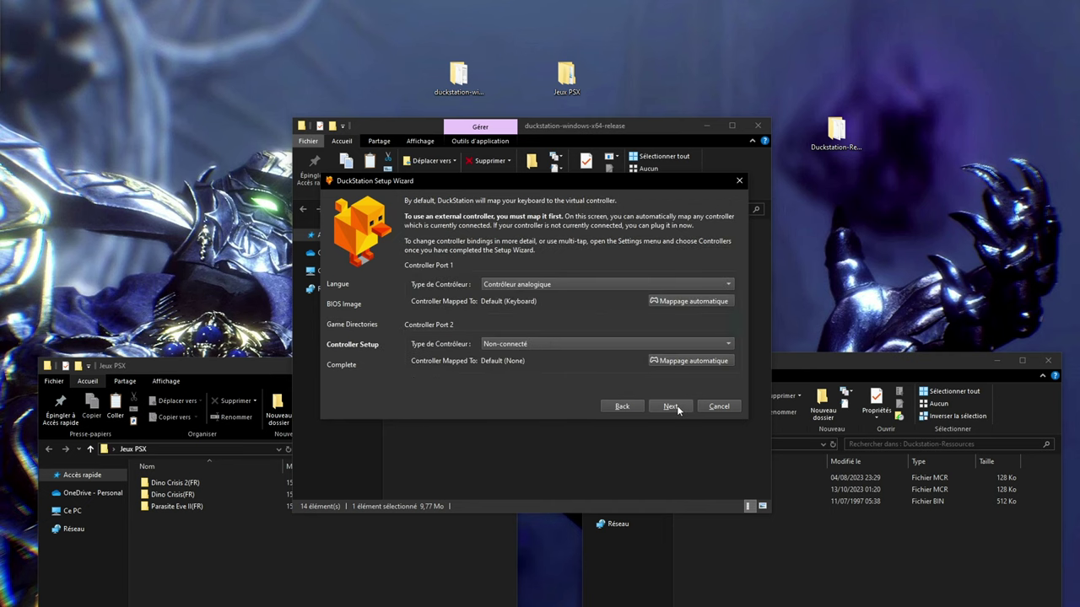
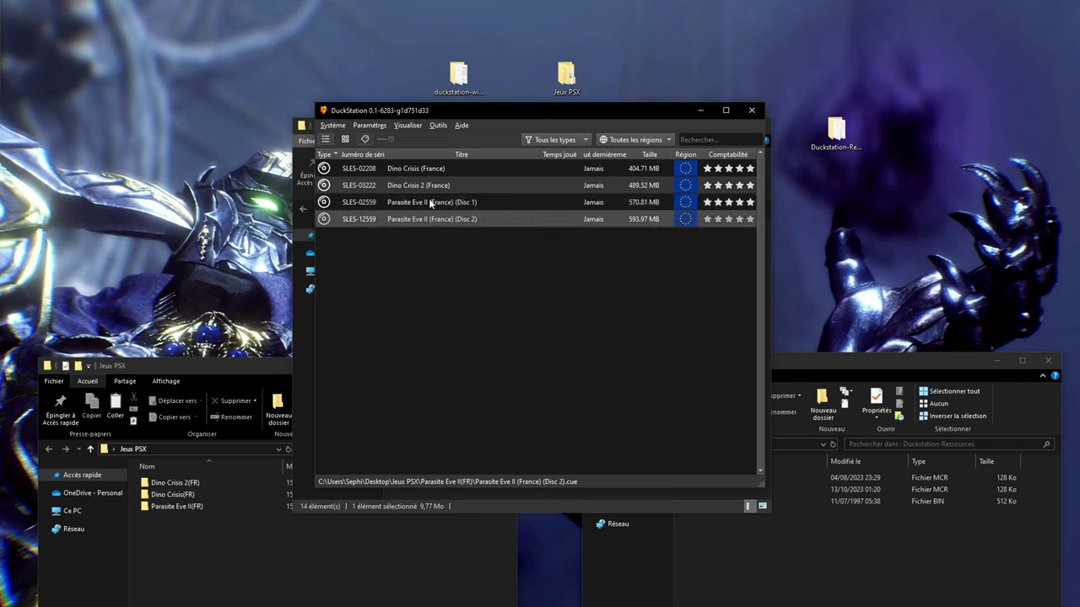
Open the controller settings and show the button mappings for Port contrôleur 1.
click(423, 169)
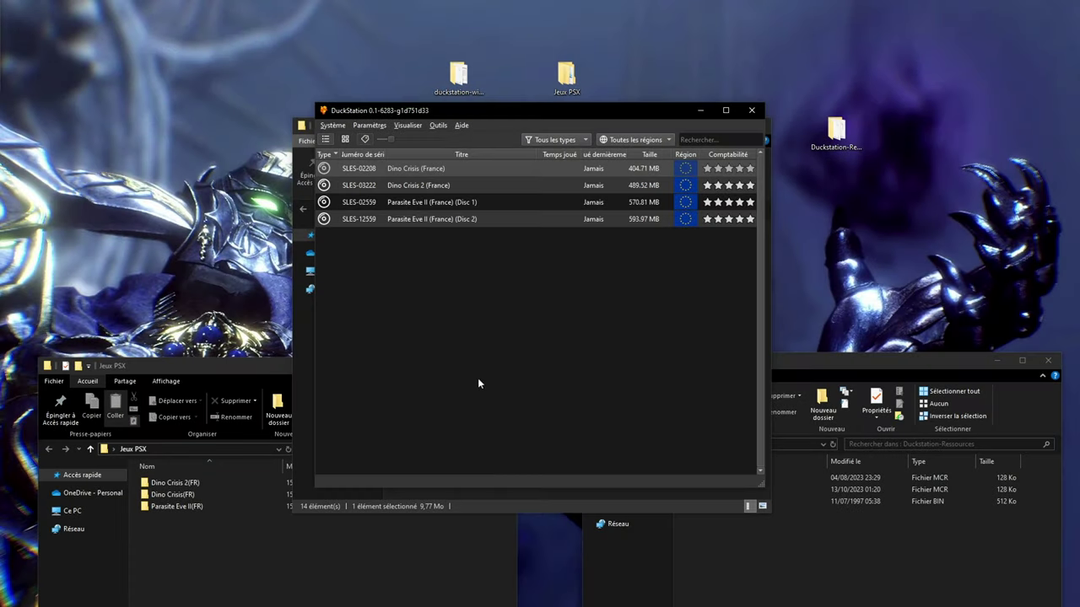
click(369, 125)
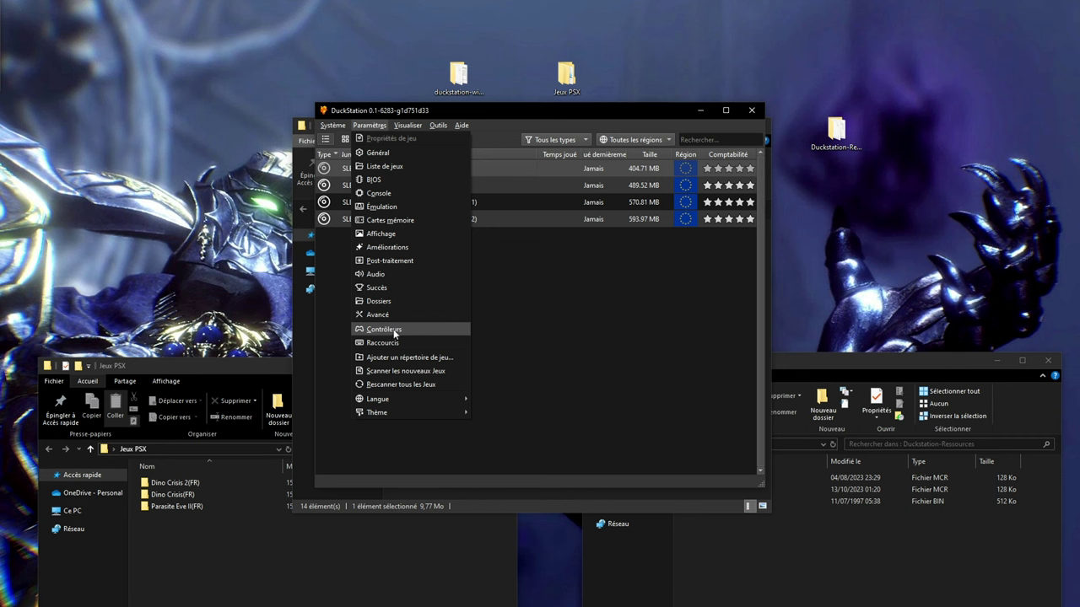
click(422, 331)
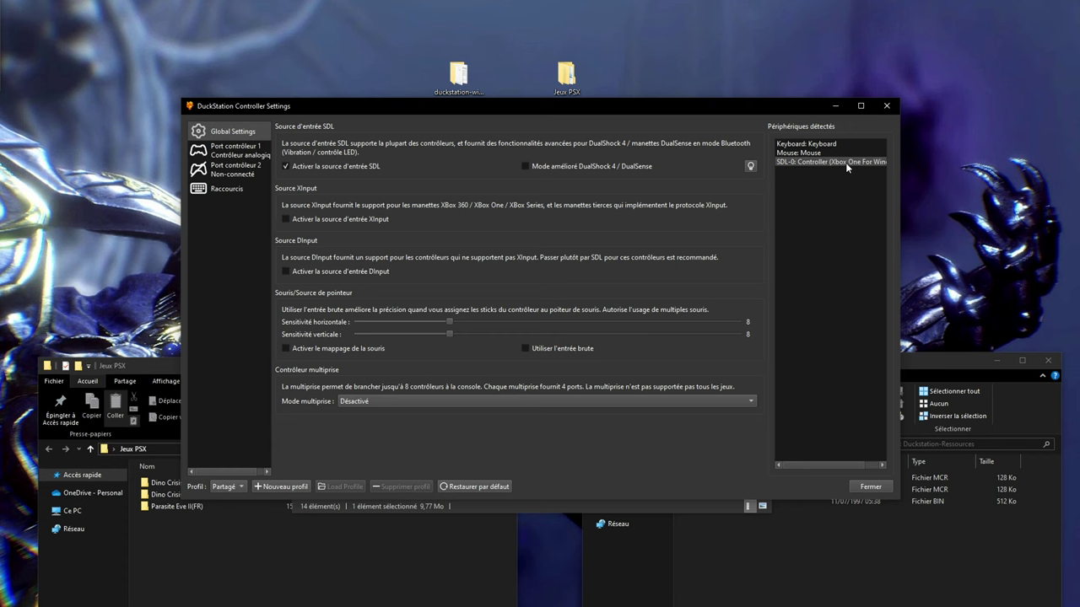
click(237, 152)
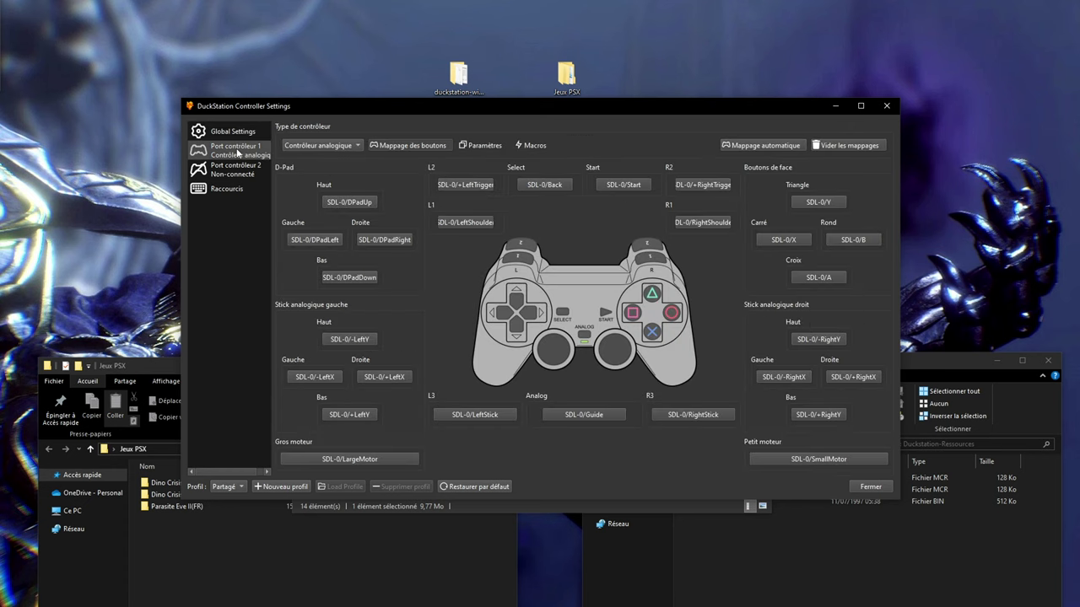
Try other controller types for port 1, including GunCon, and set the type back to Contrôleur analogique.
click(354, 145)
click(342, 161)
click(346, 147)
click(338, 162)
click(343, 148)
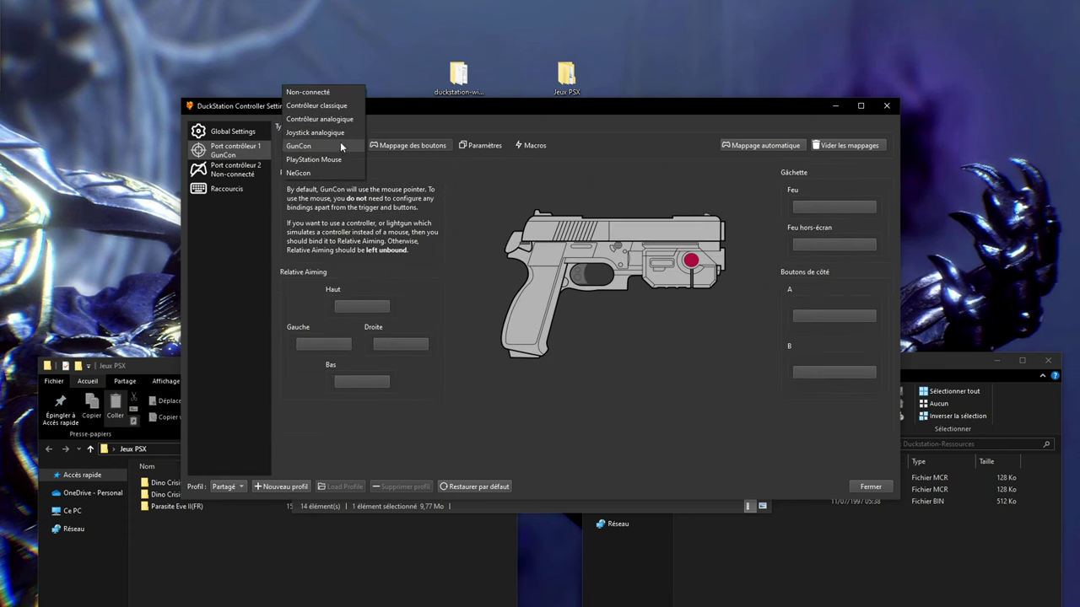
click(335, 119)
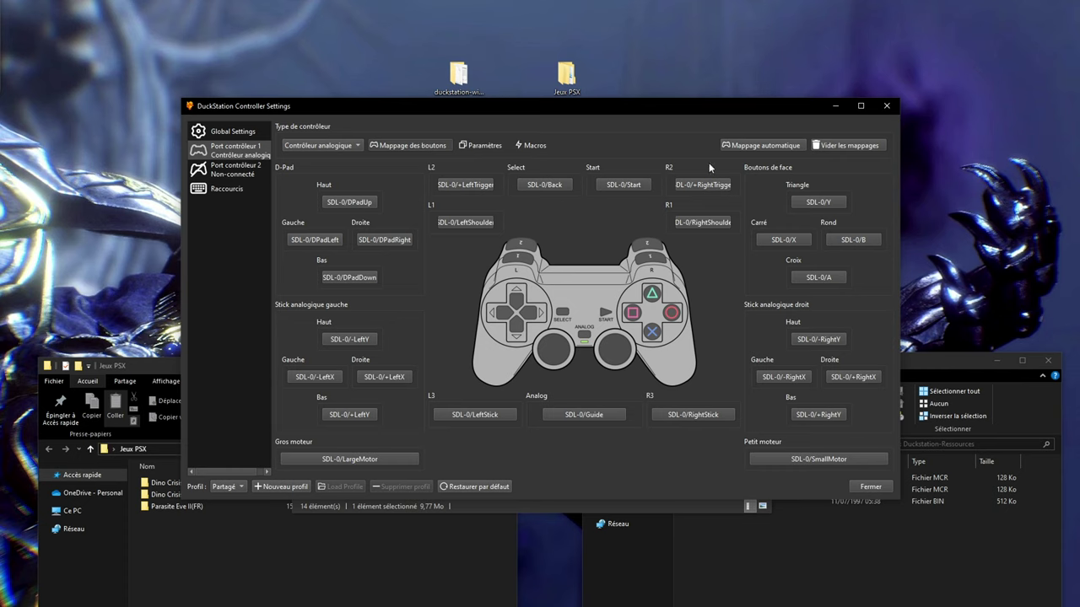
Auto-map port 1 to SDL-0 (Controller (Xbox One For Windows)) and create an input profile named Xbox One that copies the current mappings.
click(772, 144)
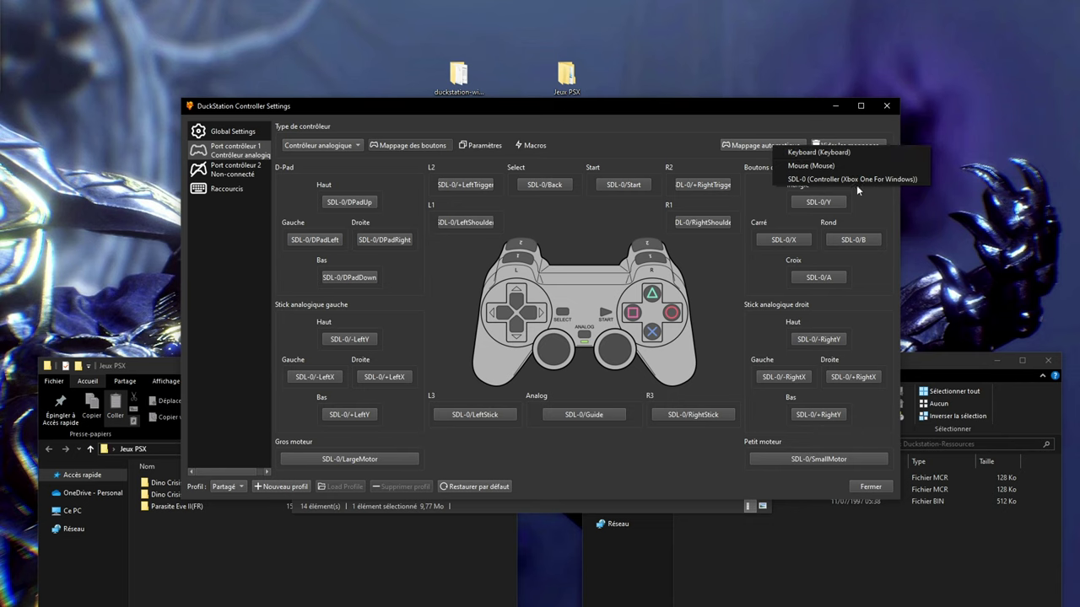
click(876, 180)
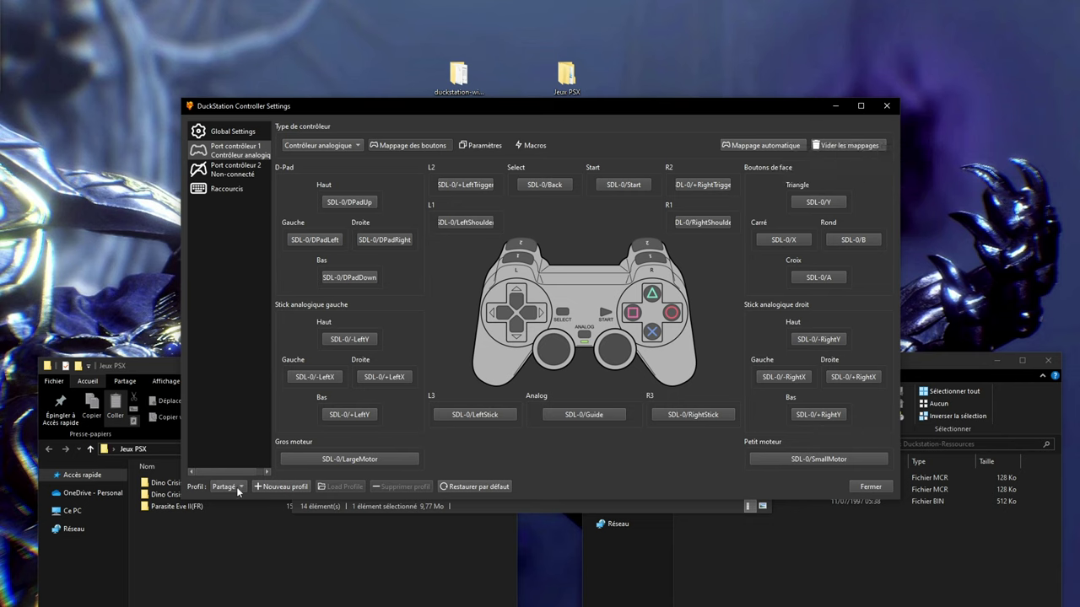
click(304, 488)
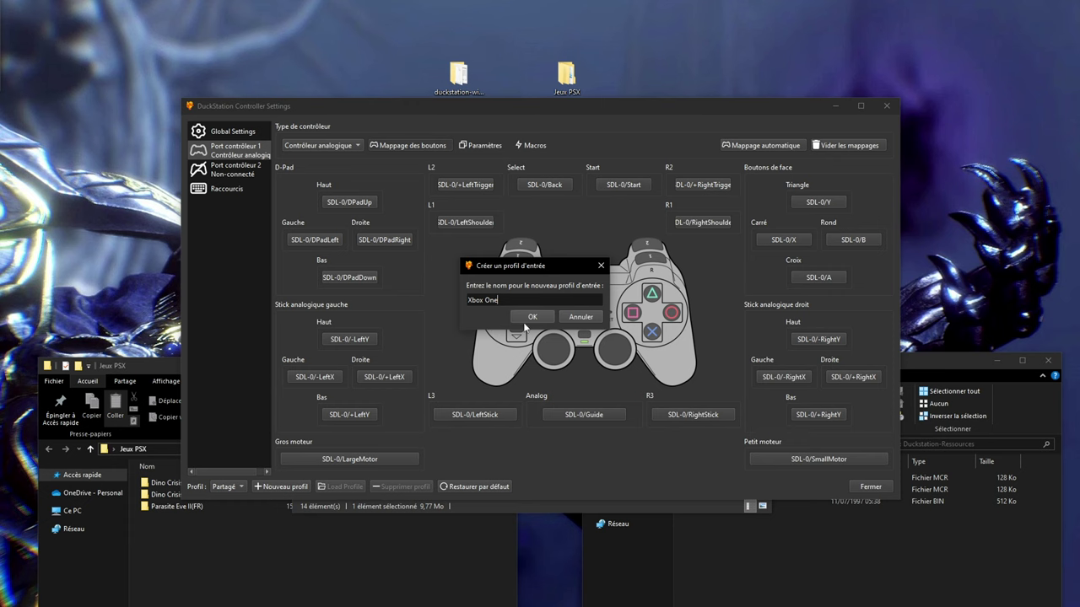
click(532, 317)
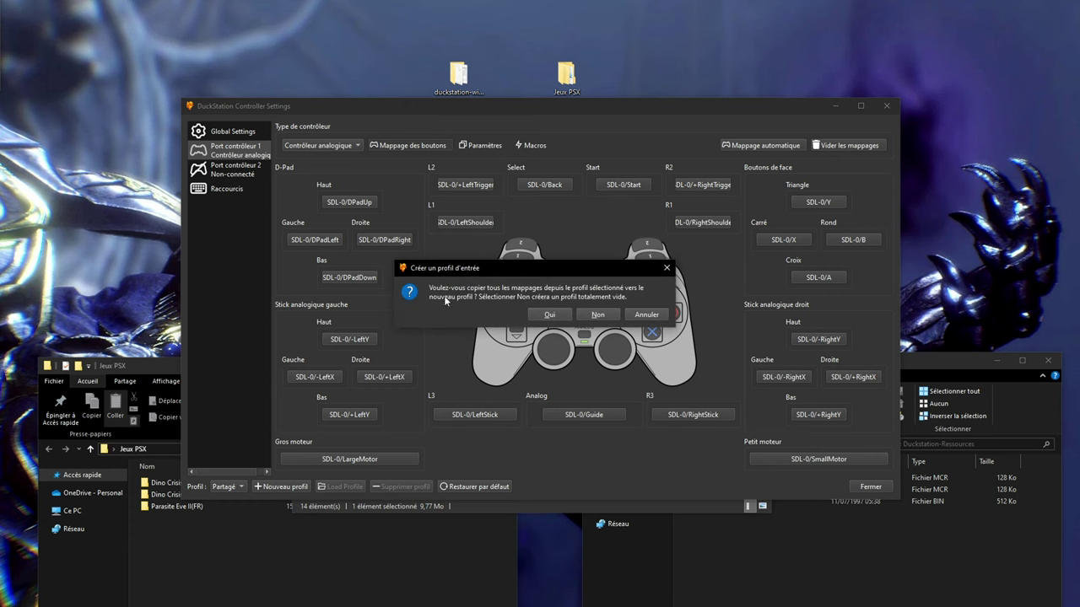
click(550, 314)
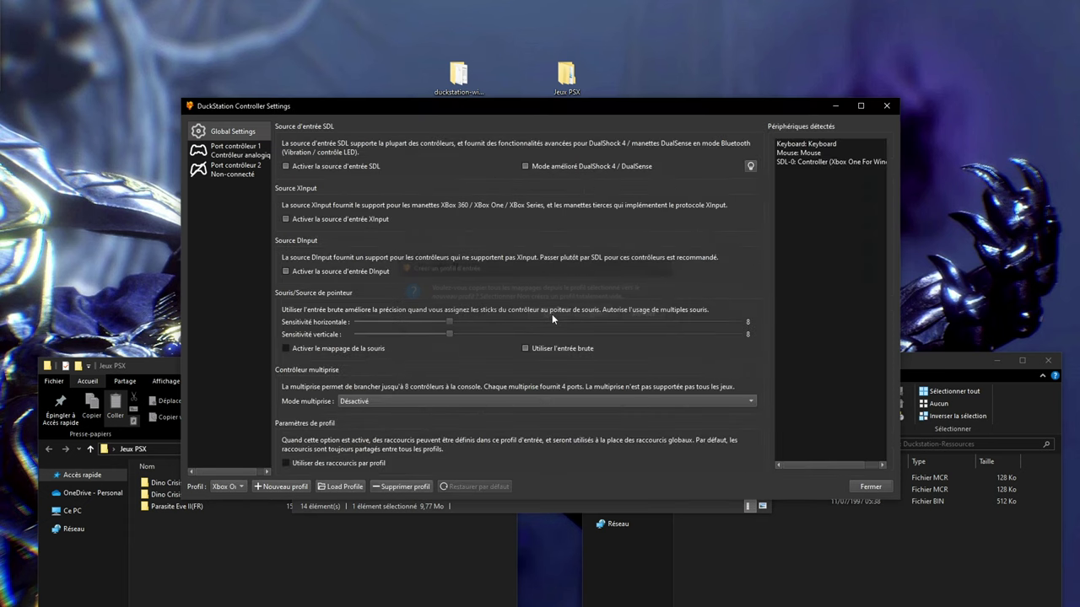
click(227, 153)
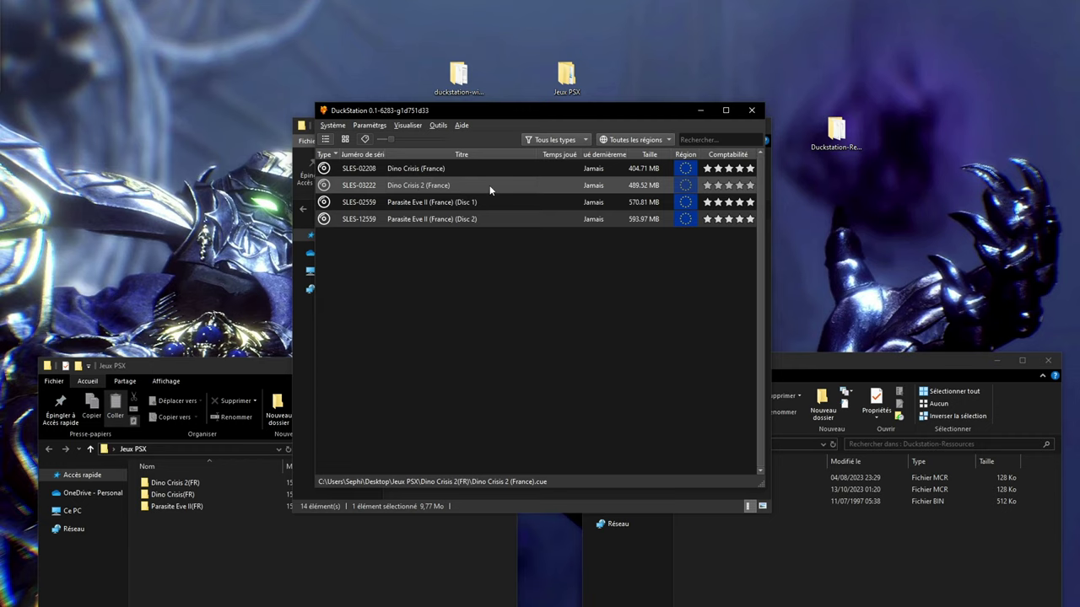
Launch Dino Crisis 2 (France) in full screen and test the character's movement in the game.
double_click(490, 185)
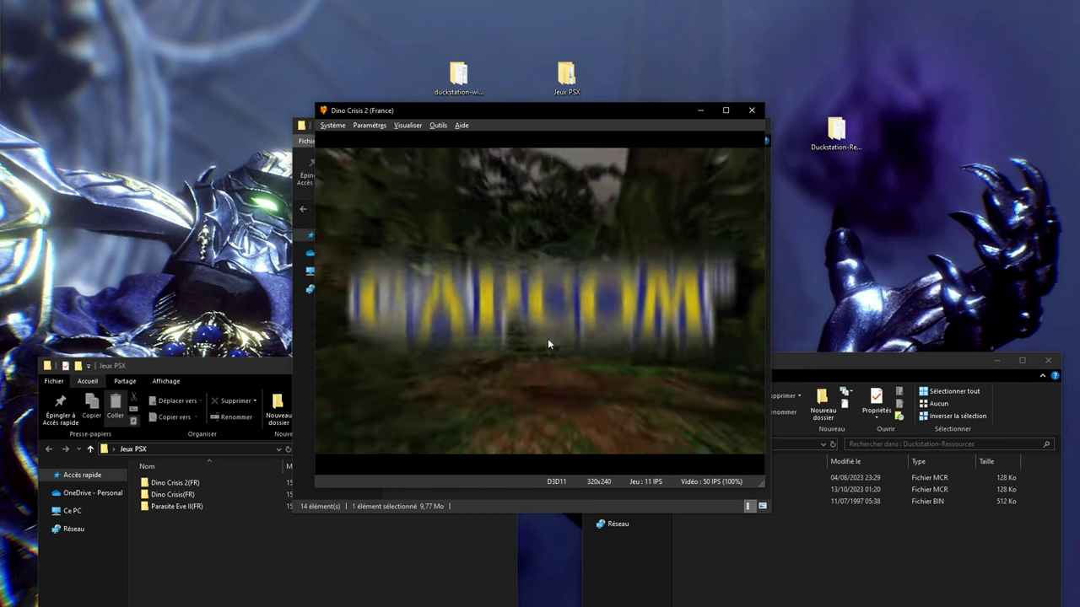
double_click(548, 343)
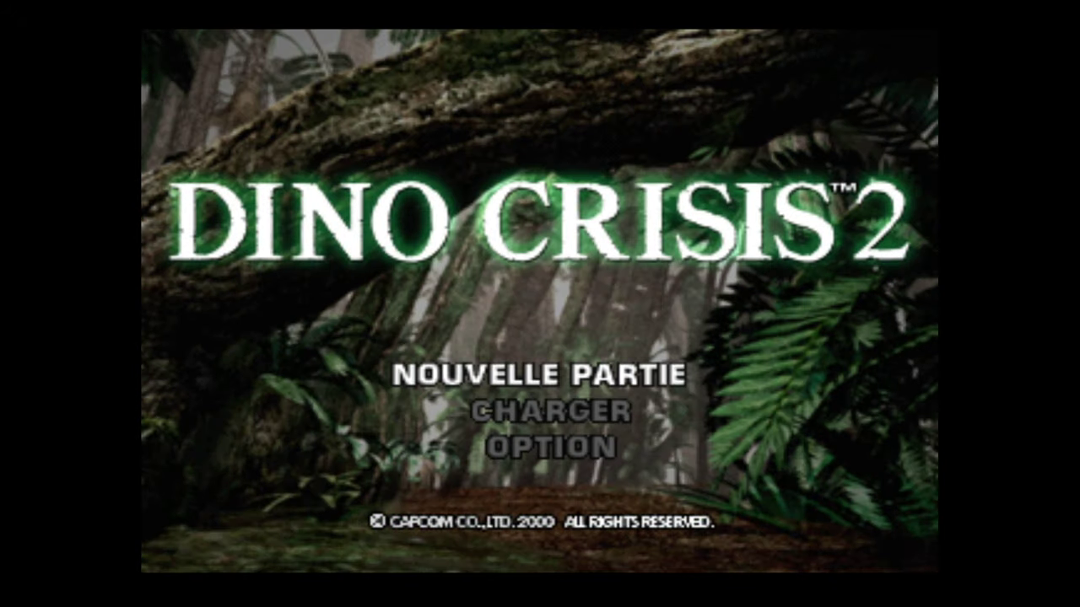
key(Down)
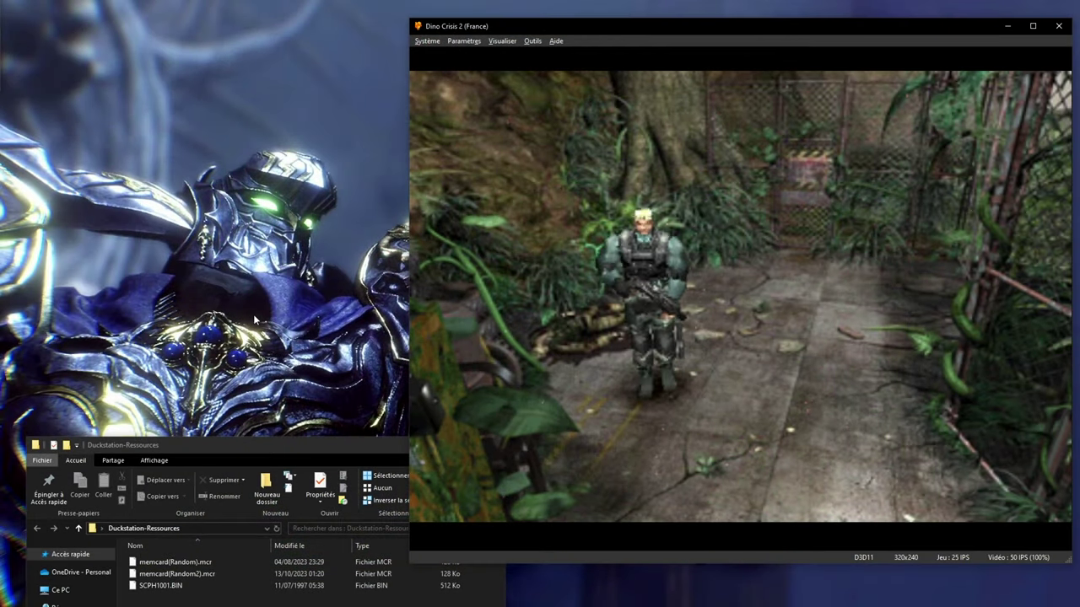
key(Left)
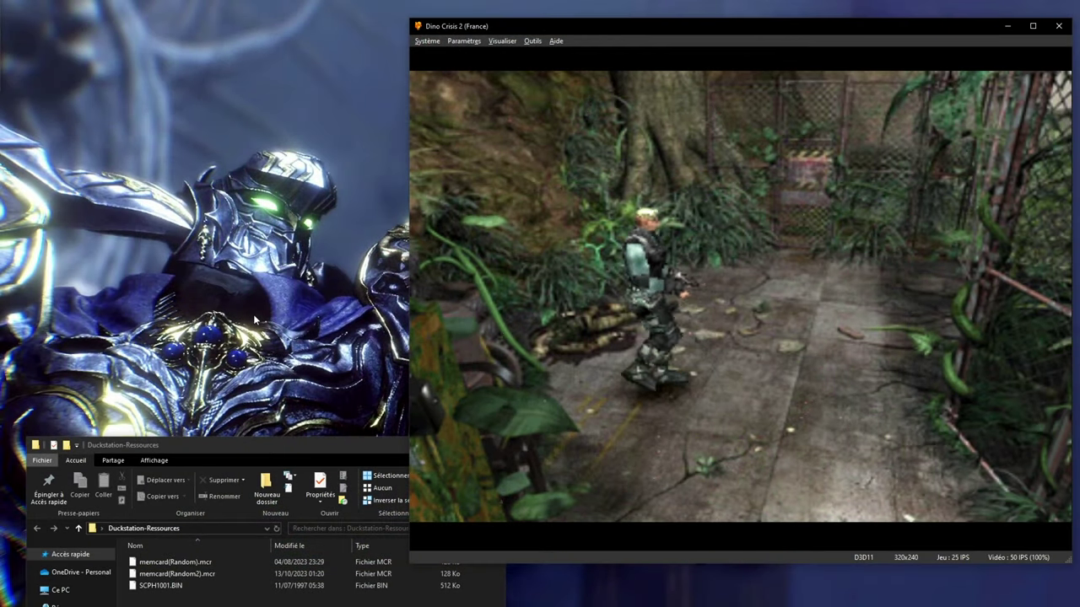
key(Up)
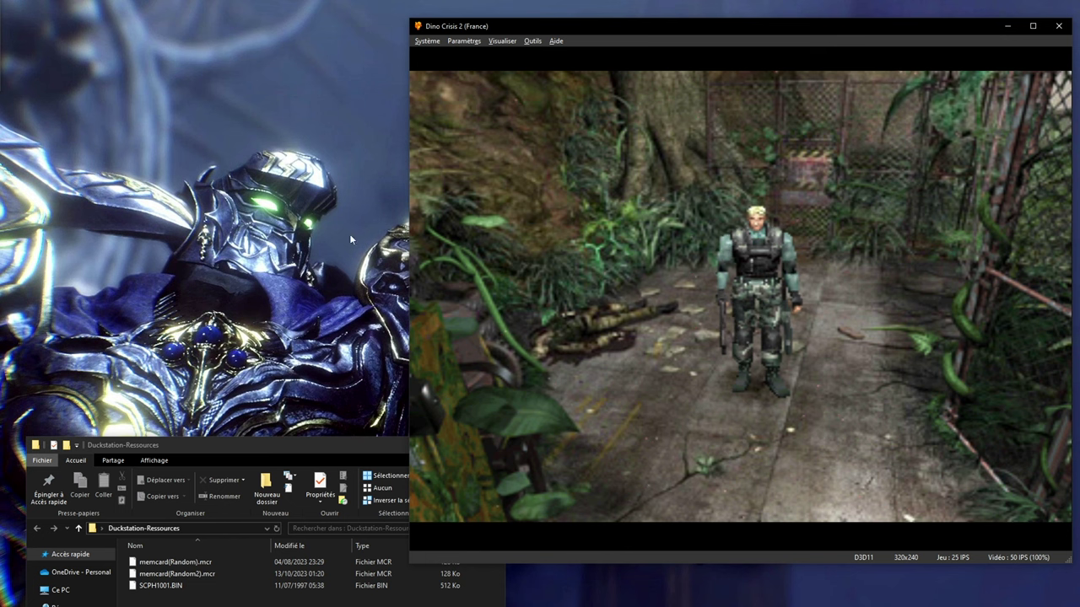
Set the internal resolution scale to 9x (pour le 4K) in the enhancement settings, with the settings window beside the game.
click(434, 40)
mouse_move(457, 42)
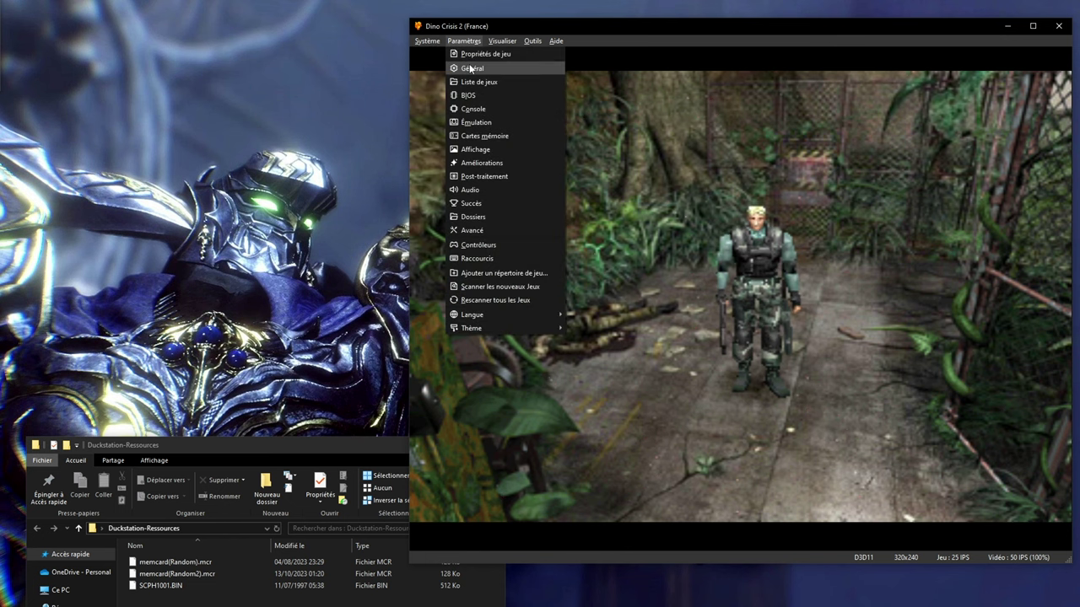
click(476, 67)
drag(486, 96, 185, 58)
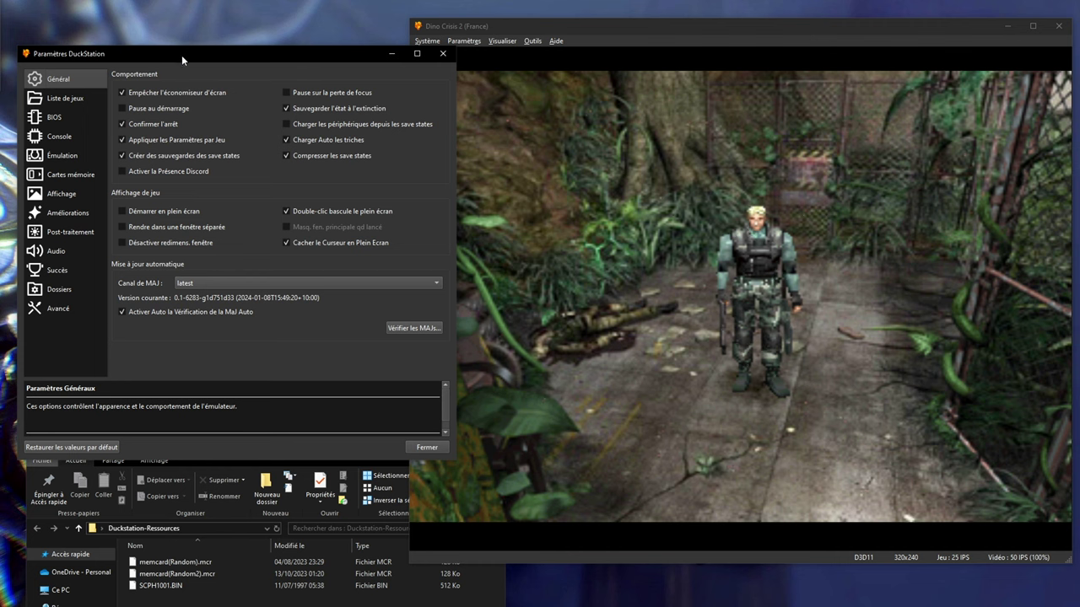
click(69, 214)
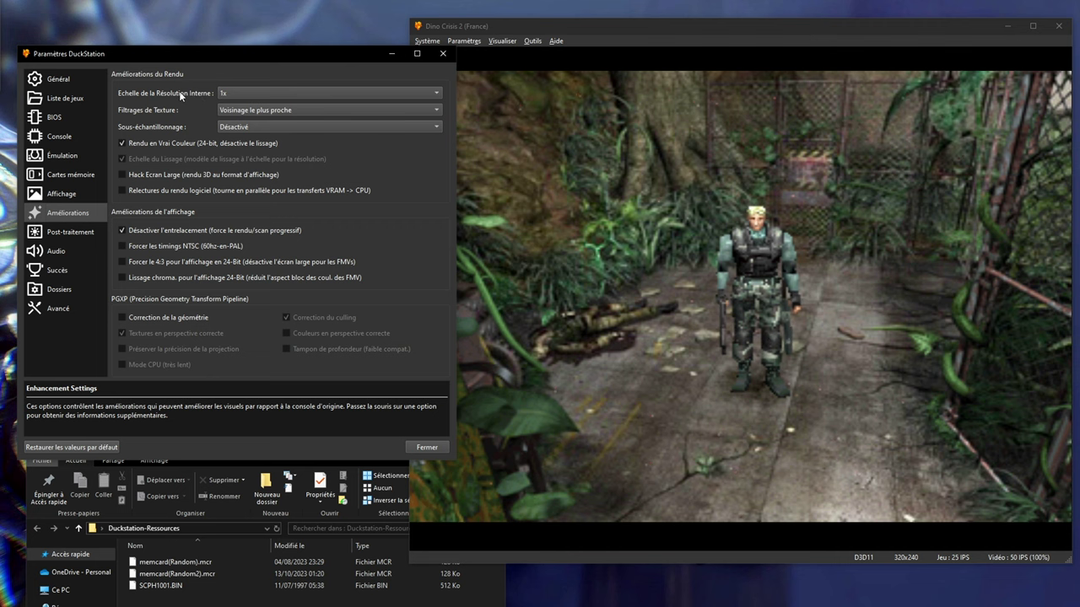
click(269, 92)
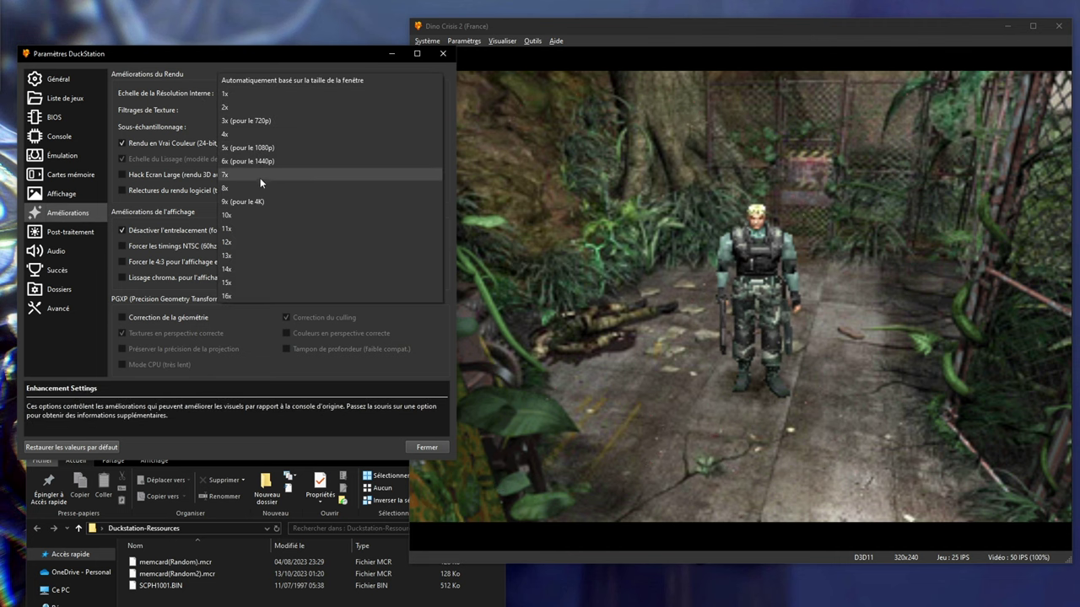
click(262, 202)
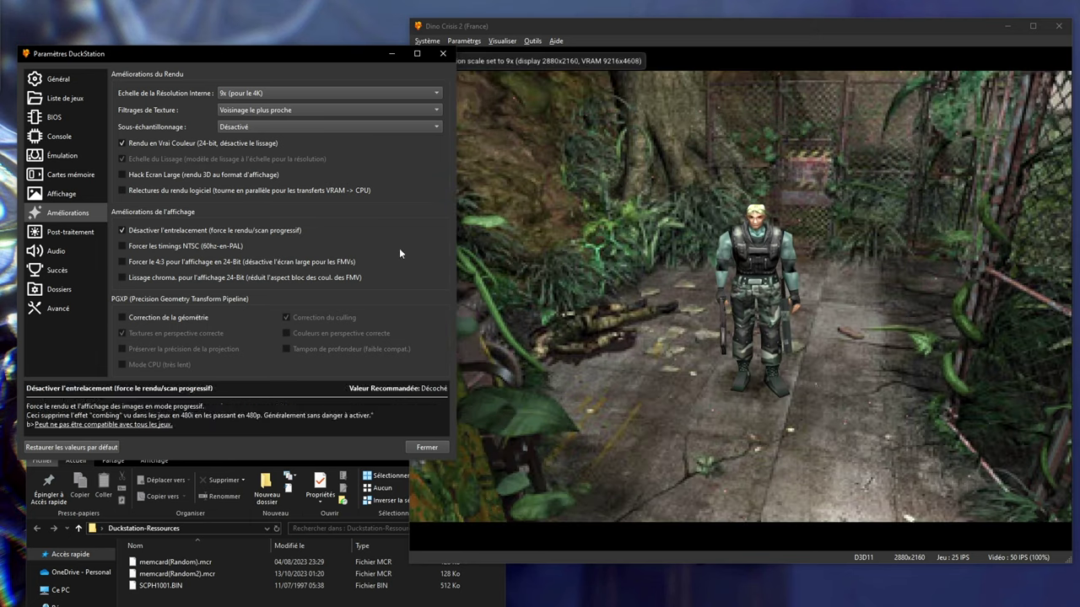
Play the game in full screen, moving the character around to examine the upscaled rendering, and return to windowed mode.
click(793, 329)
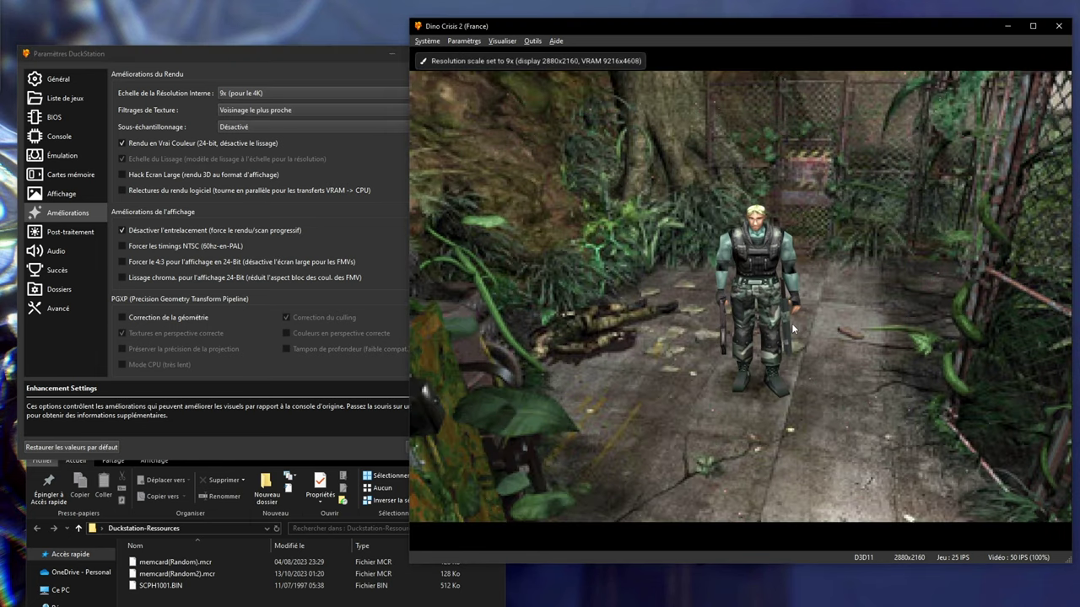
double_click(625, 322)
key(Left)
key(Up)
key(Down)
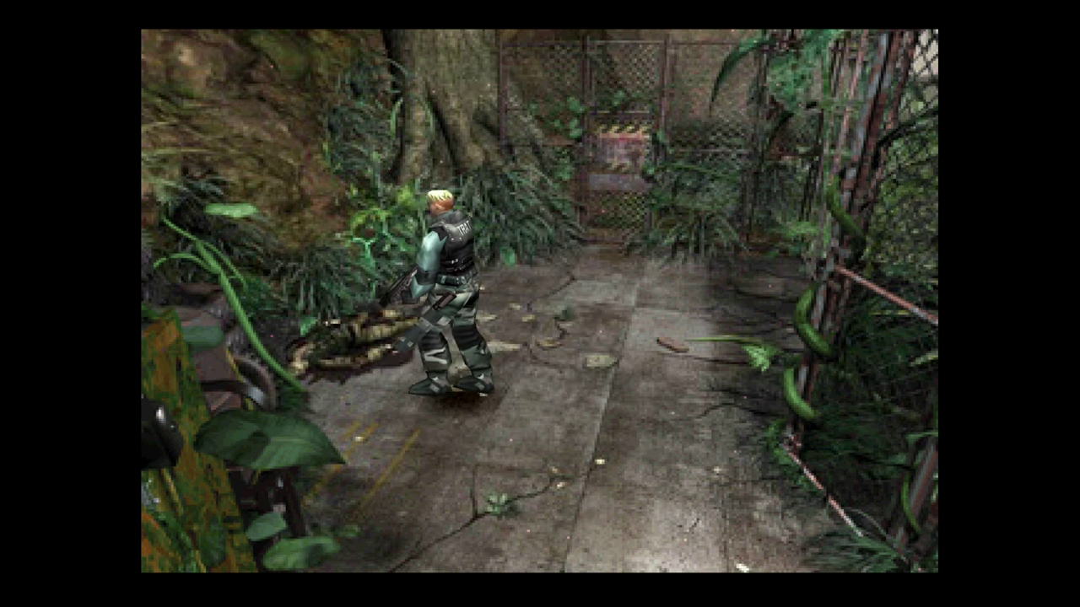
key(Left)
key(Up)
key(Left)
key(Up)
key(Left)
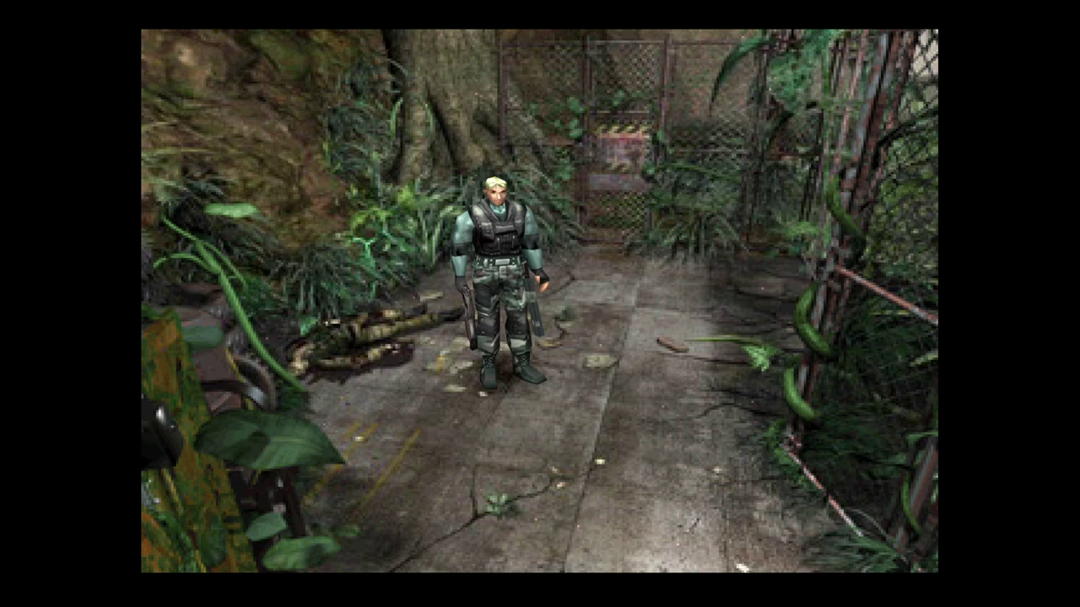
double_click(608, 359)
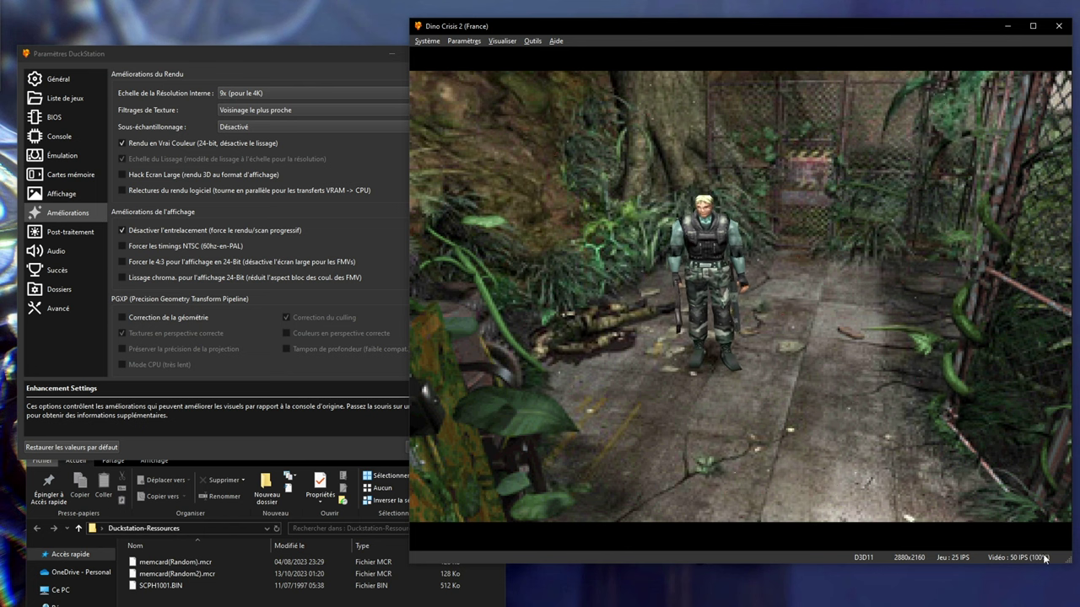
Turn and run the character around in the windowed game to inspect the rendering in motion.
key(Right)
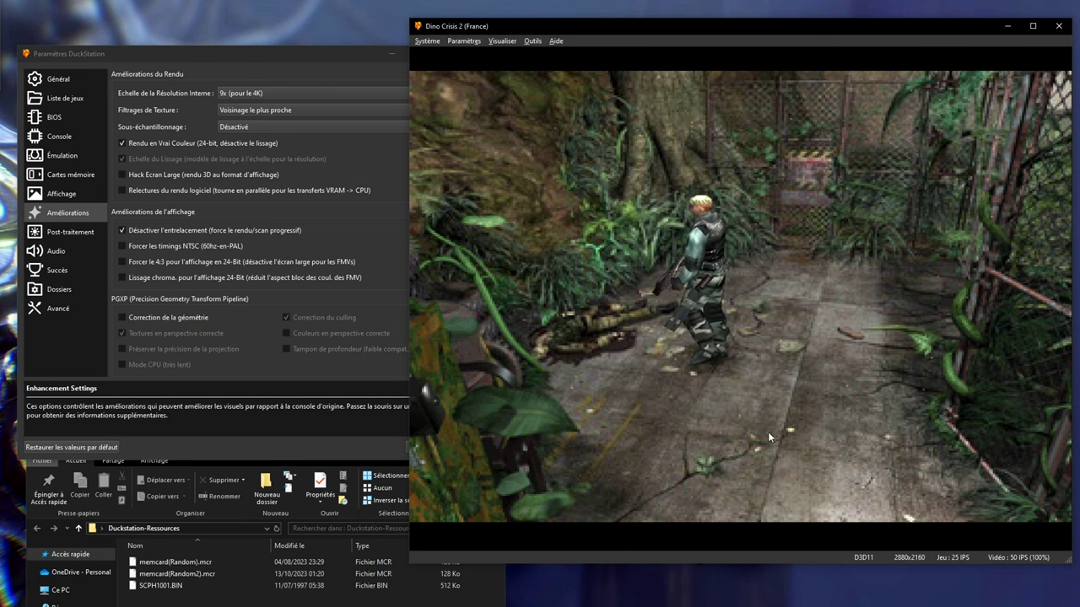
key(Up)
key(Left)
key(Up)
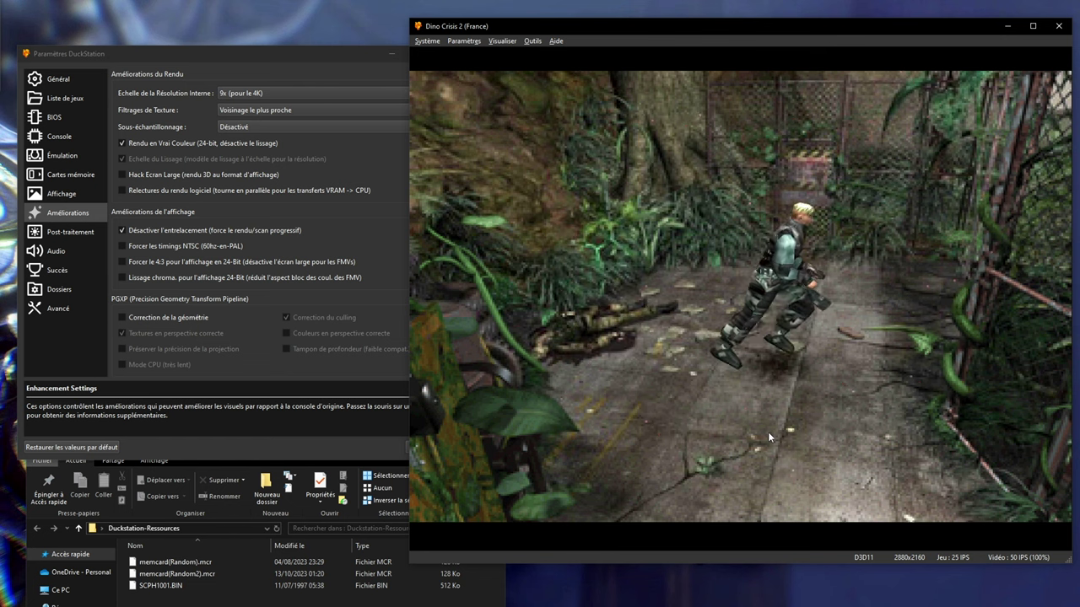
Run the character across the path in the windowed game and force NTSC timings (60hz-en-PAL) in the display enhancements.
key(Right)
key(Up)
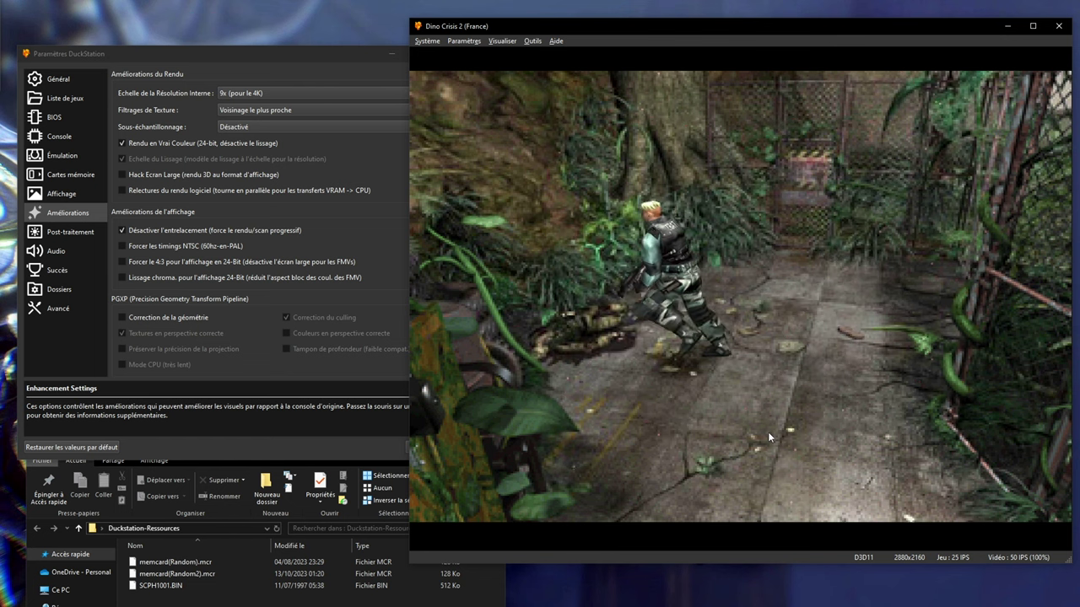
click(67, 334)
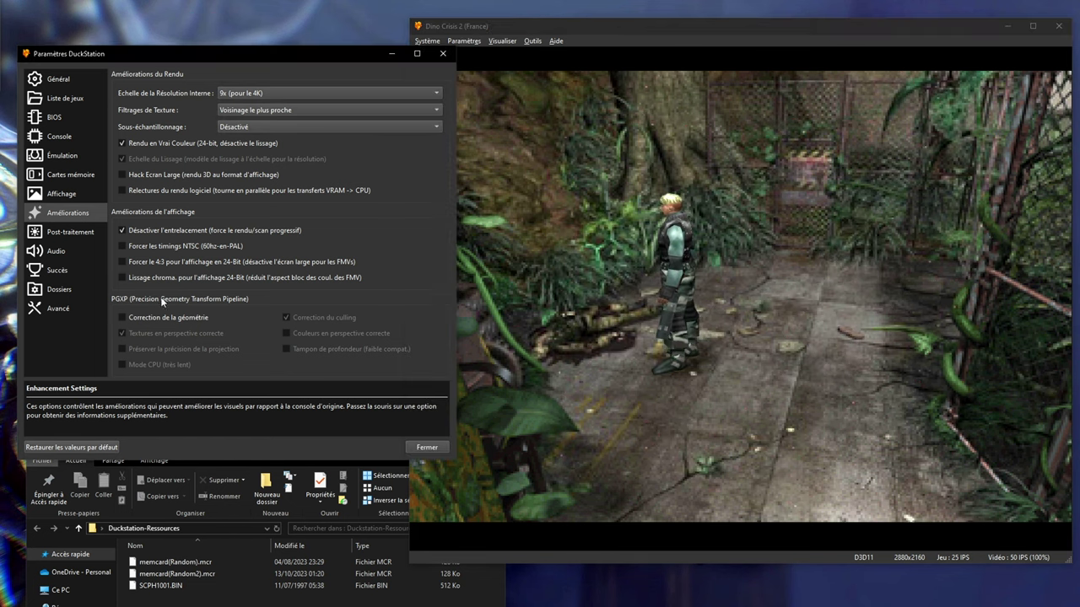
click(124, 245)
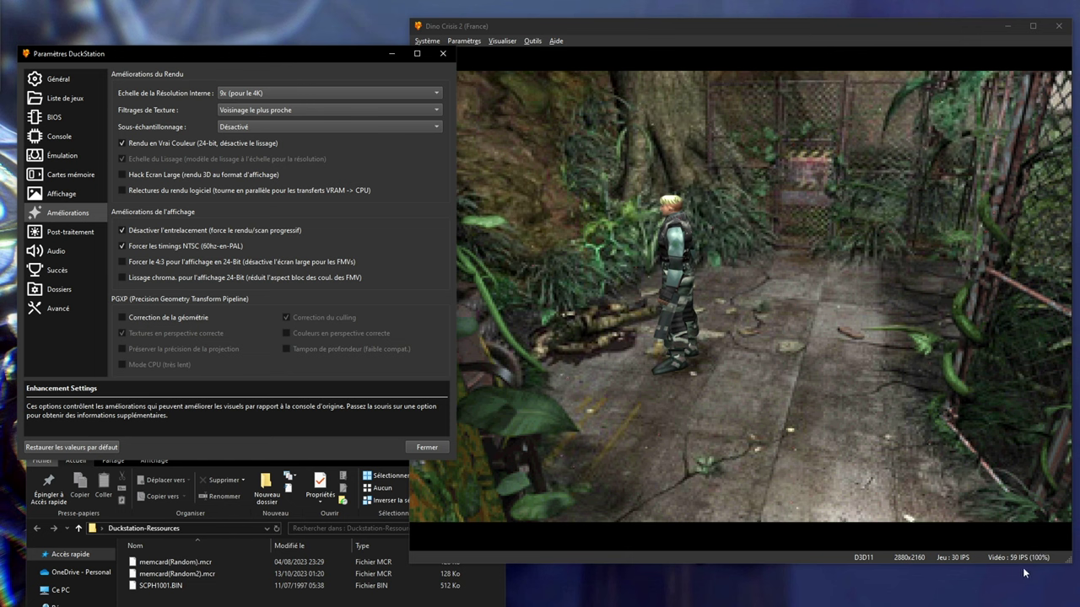
Return to the game window and turn and run the character to check motion with the NTSC timings.
click(839, 411)
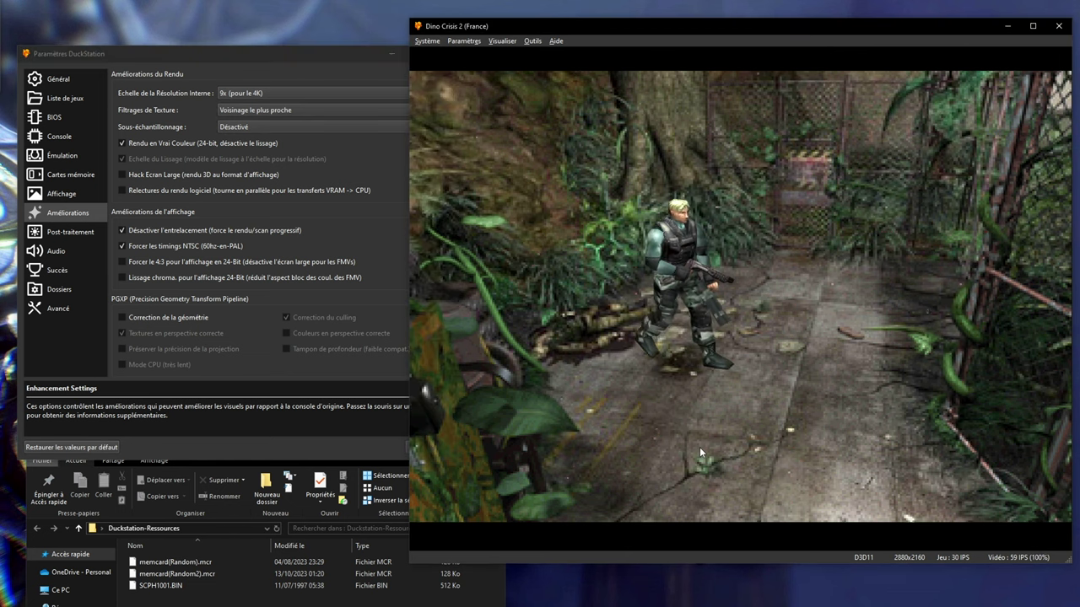
key(Up)
key(Left)
key(Up)
key(Left)
key(Up)
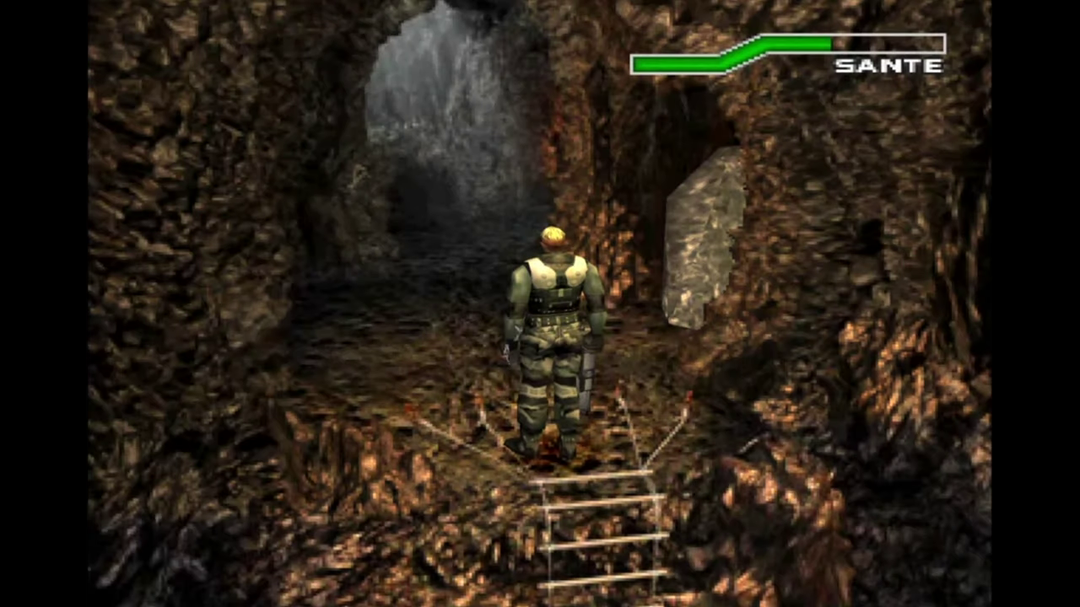
Move the character forward from the rope ladder into the cave to examine the game's full-screen rendering.
key(Up)
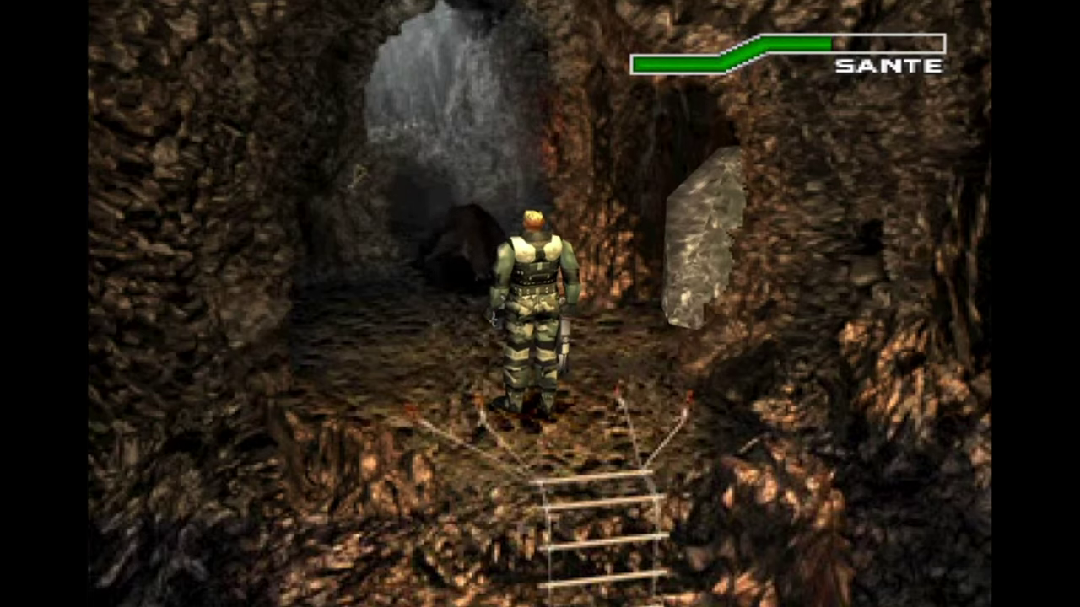
key(r)
key(x)
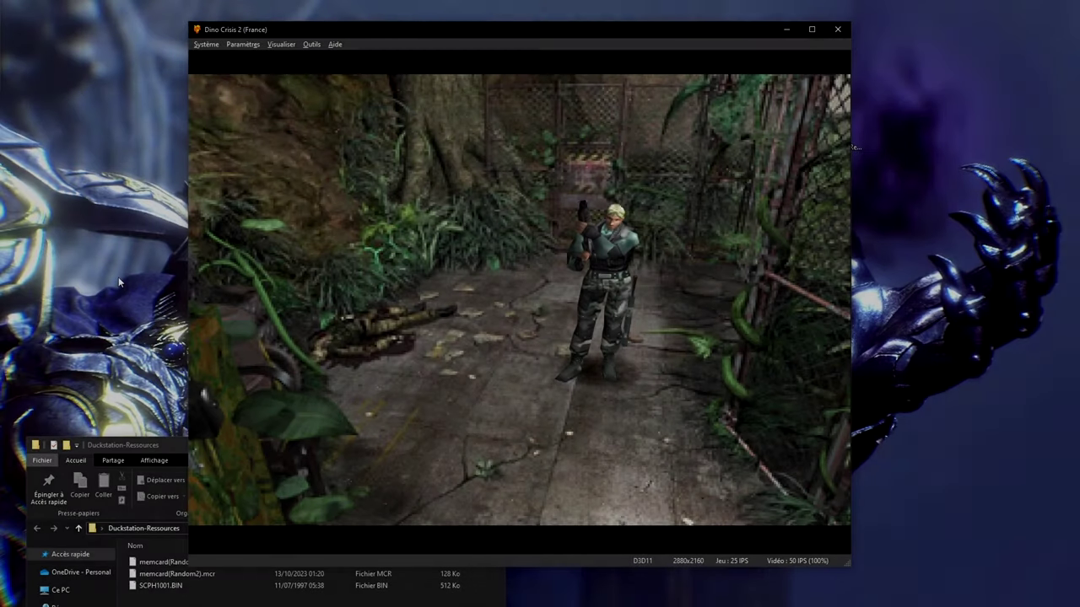